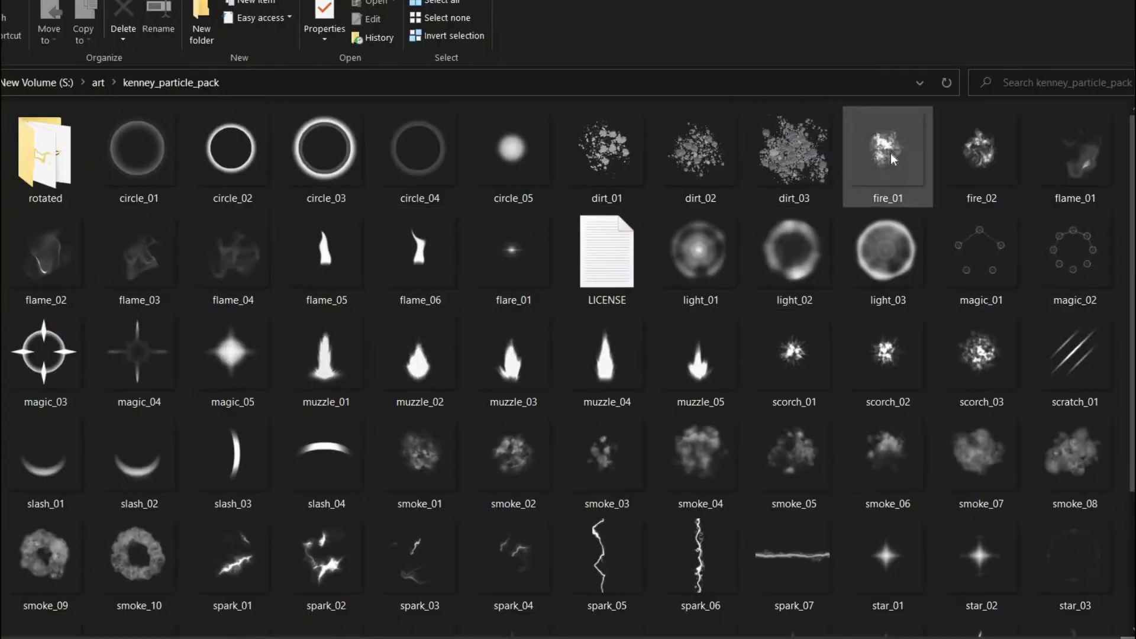
- Locate the fire_01 and fire_02 images in the Kenney particle pack and among the Godot project files
left_click(971, 183)
left_click(932, 193)
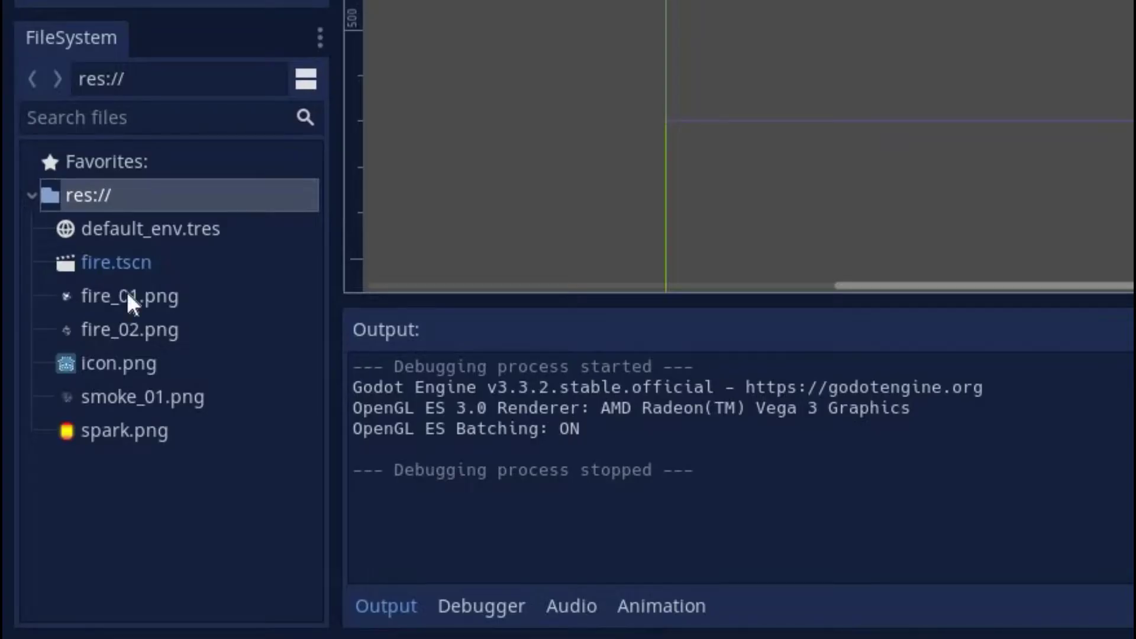
left_click(127, 296)
left_click(126, 332)
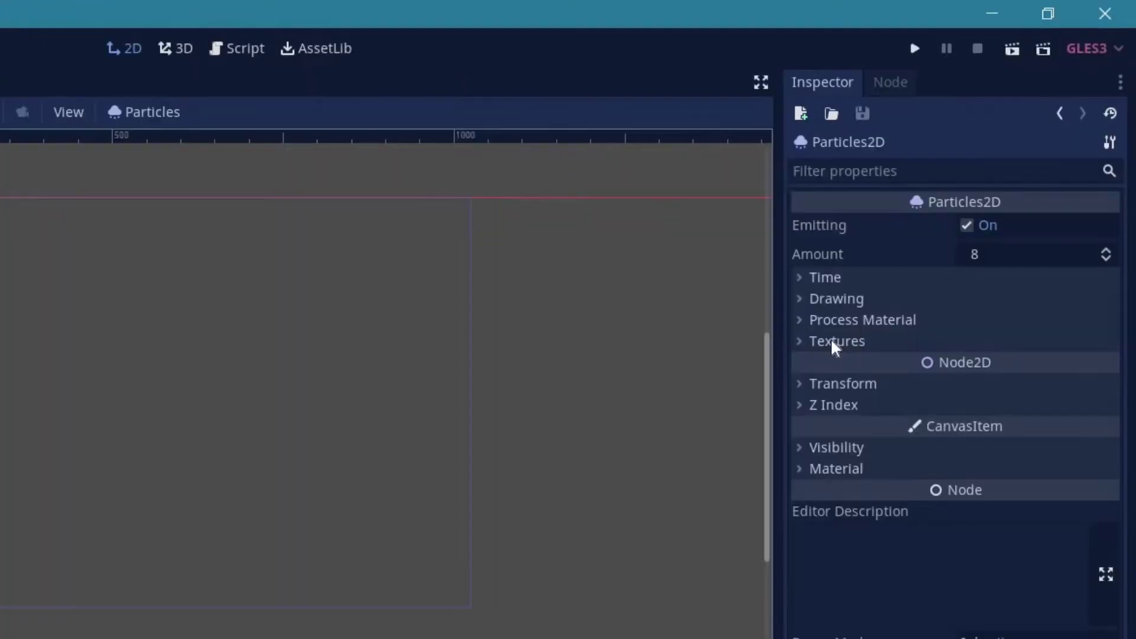
- Assign fire_01.png as the texture of the Particles2D node and set the particle amount to 15
left_click(832, 347)
left_click_drag(3, 536, 985, 404)
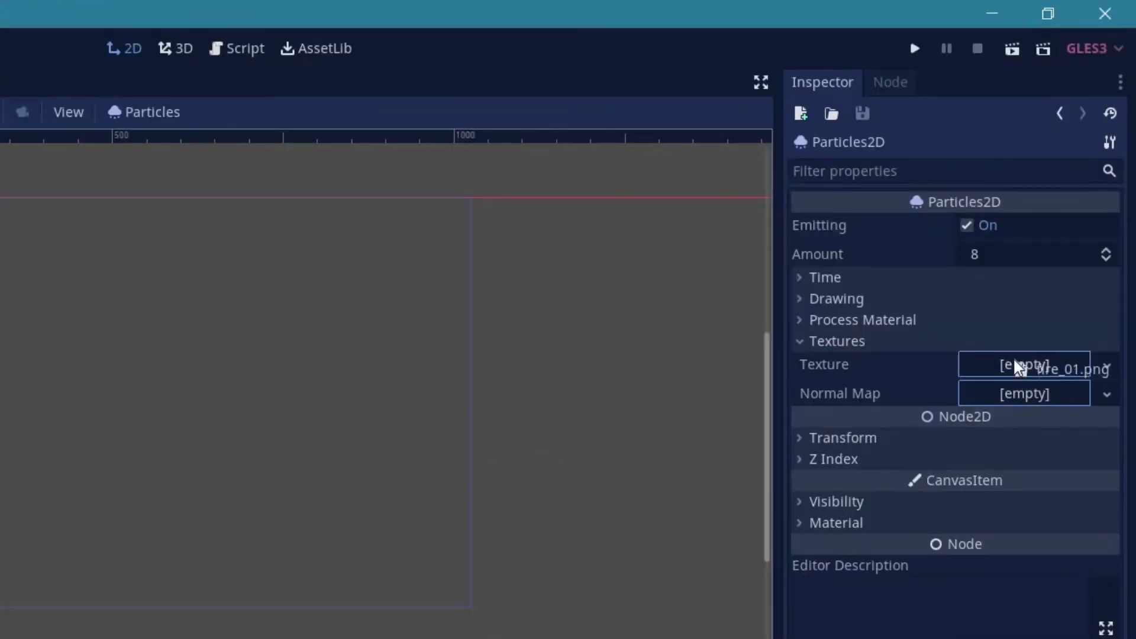
left_click_drag(1017, 367, 1018, 367)
middle_click_drag(393, 367, 538, 519)
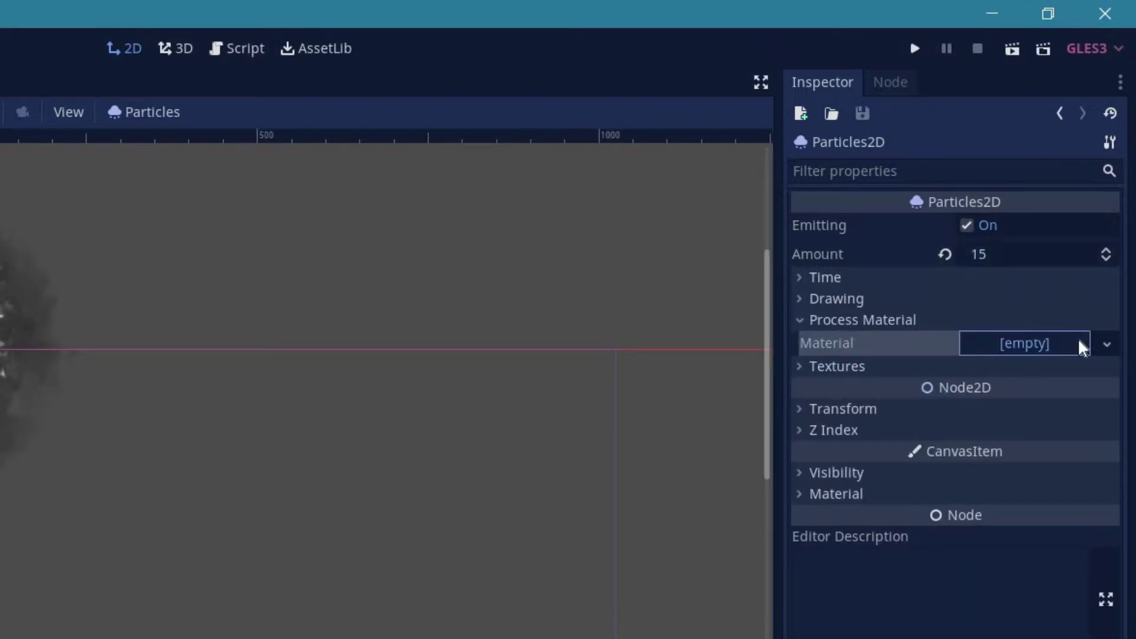
- Give the Particles2D node a new ParticlesMaterial and set its emission shape to Sphere
left_click(1081, 345)
left_click(1006, 394)
left_click(1006, 342)
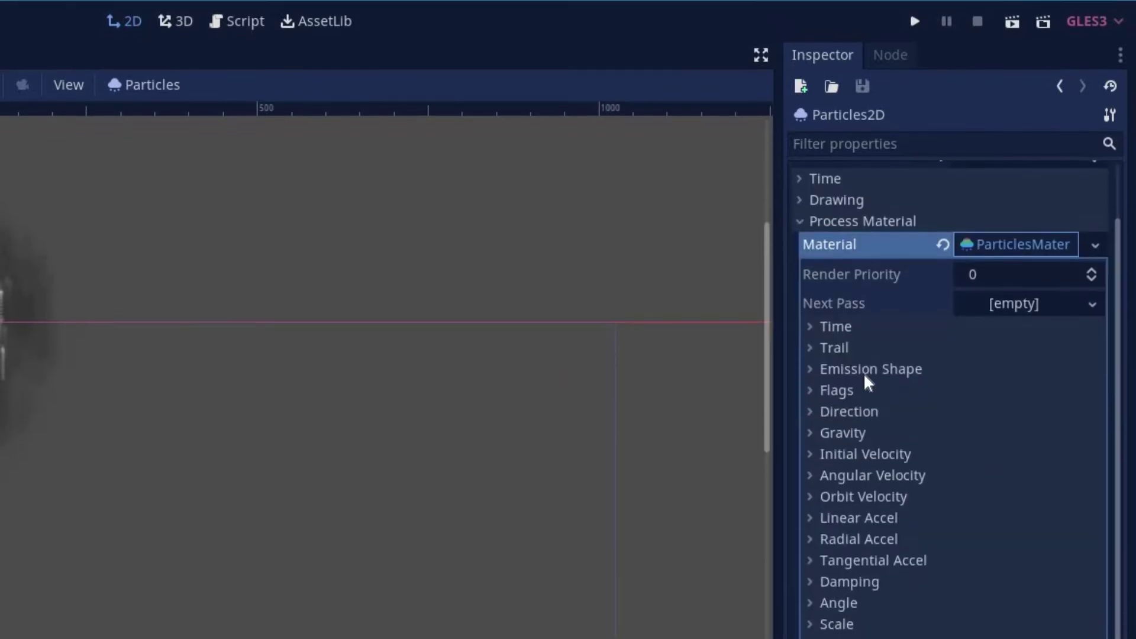
left_click(865, 369)
left_click(976, 392)
left_click(982, 443)
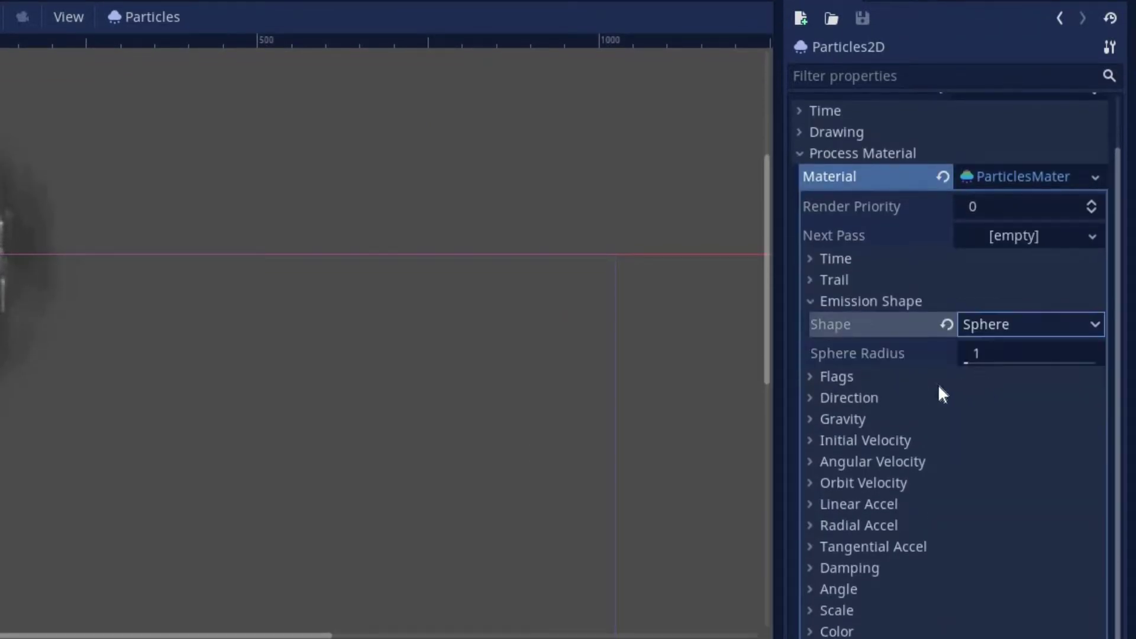
- Set a negative Y direction for the particle emission and a spread of 50
left_click(844, 398)
left_click(985, 442)
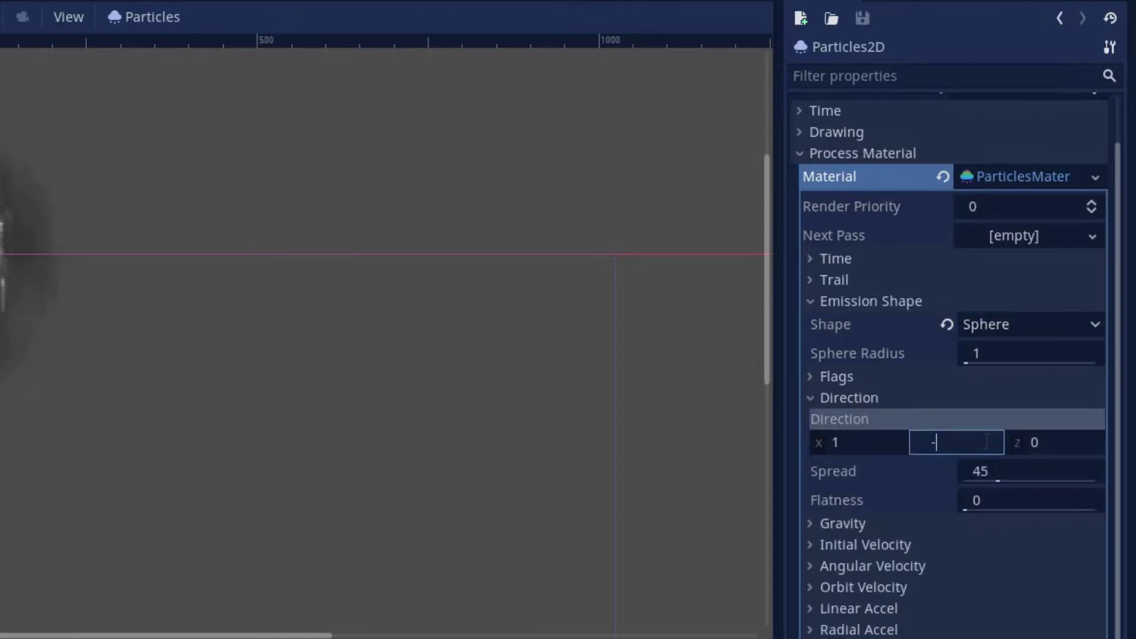
left_click(1005, 470)
type("50")
left_click(850, 399)
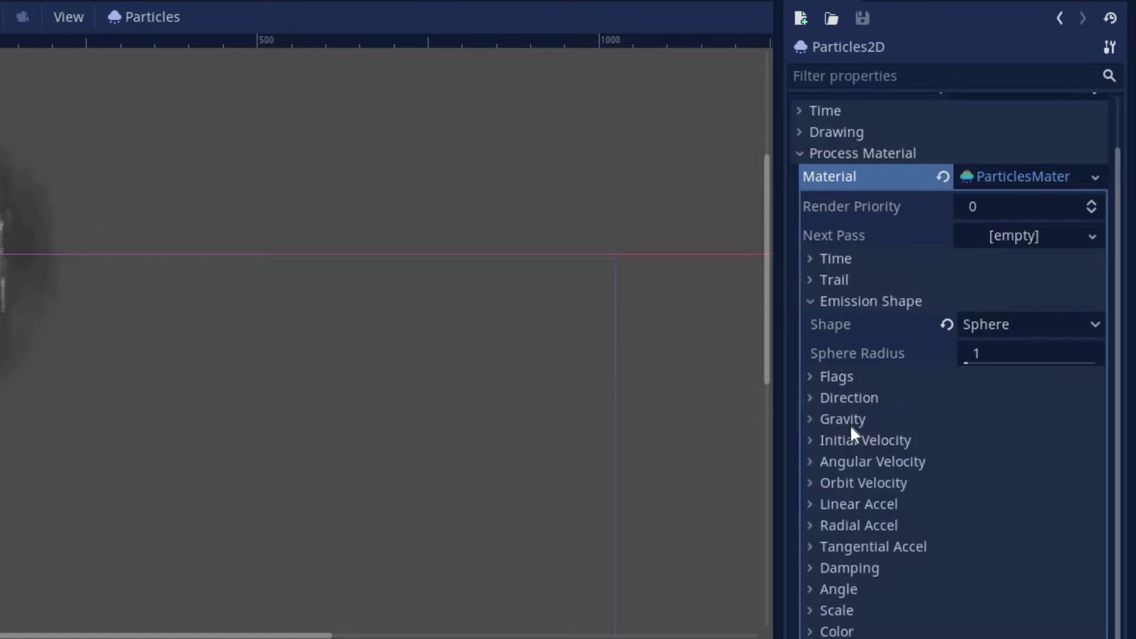
- Set the particle material's Y gravity to -300 so the particles rise
left_click(849, 421)
left_click(954, 465)
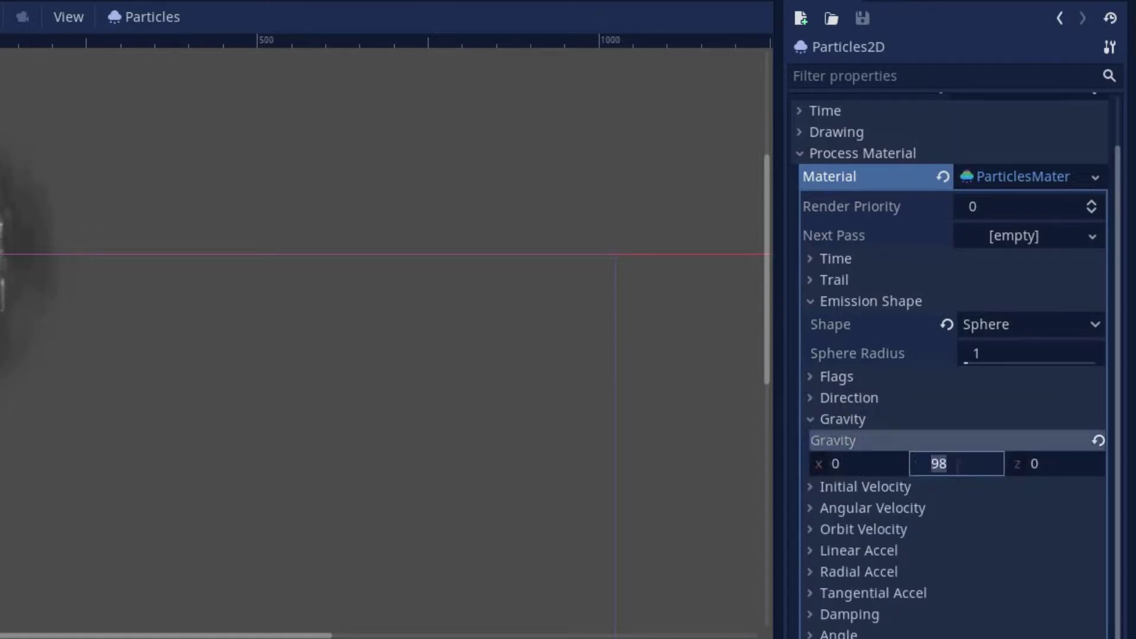
type("-300")
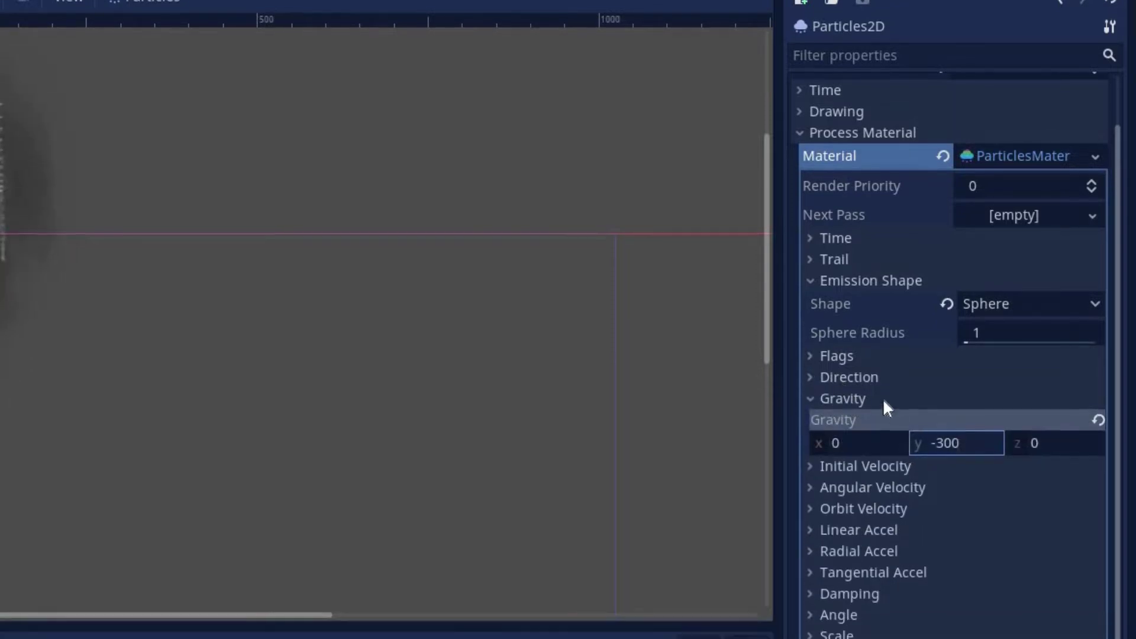
- Set the initial velocity to 100 with a velocity randomness of 1
left_click(865, 486)
left_click(1013, 510)
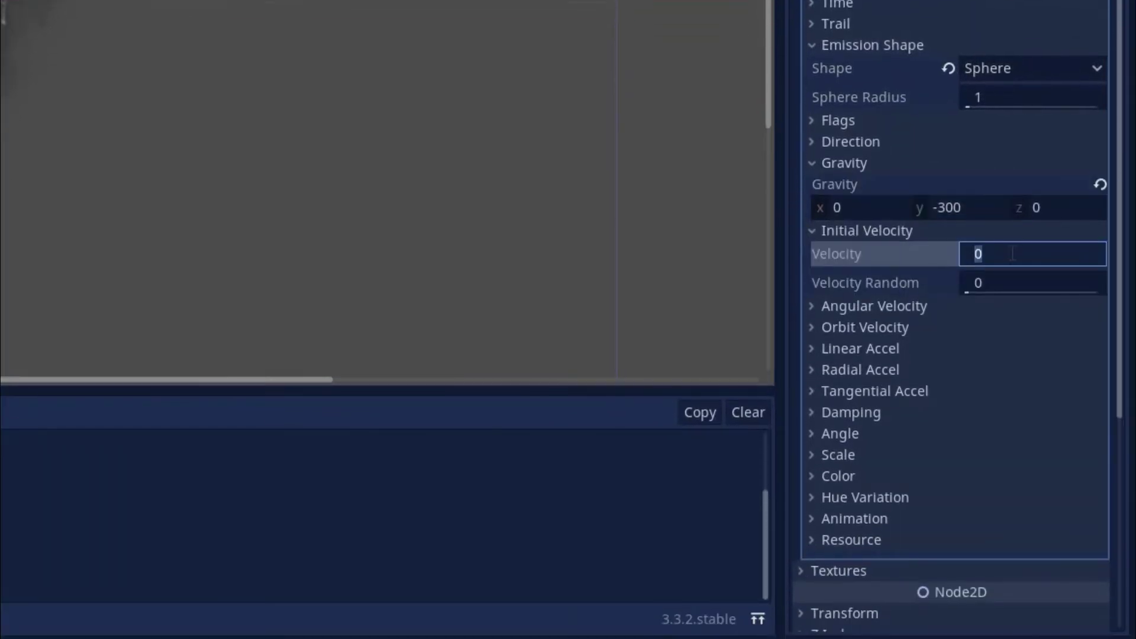
key("Return")
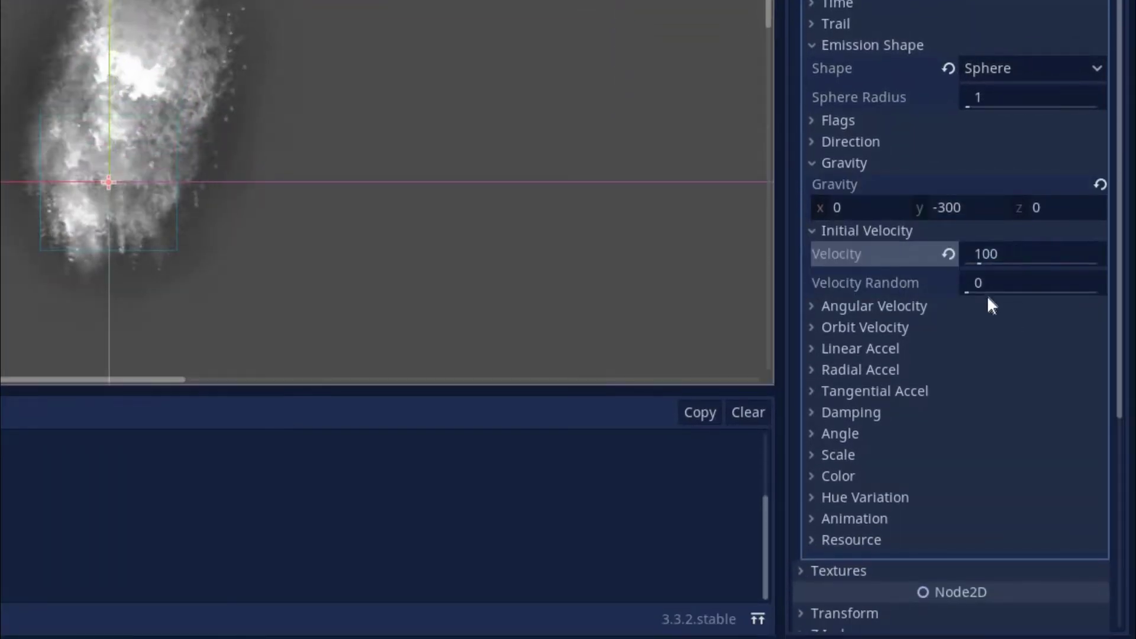
left_click_drag(969, 292, 1097, 292)
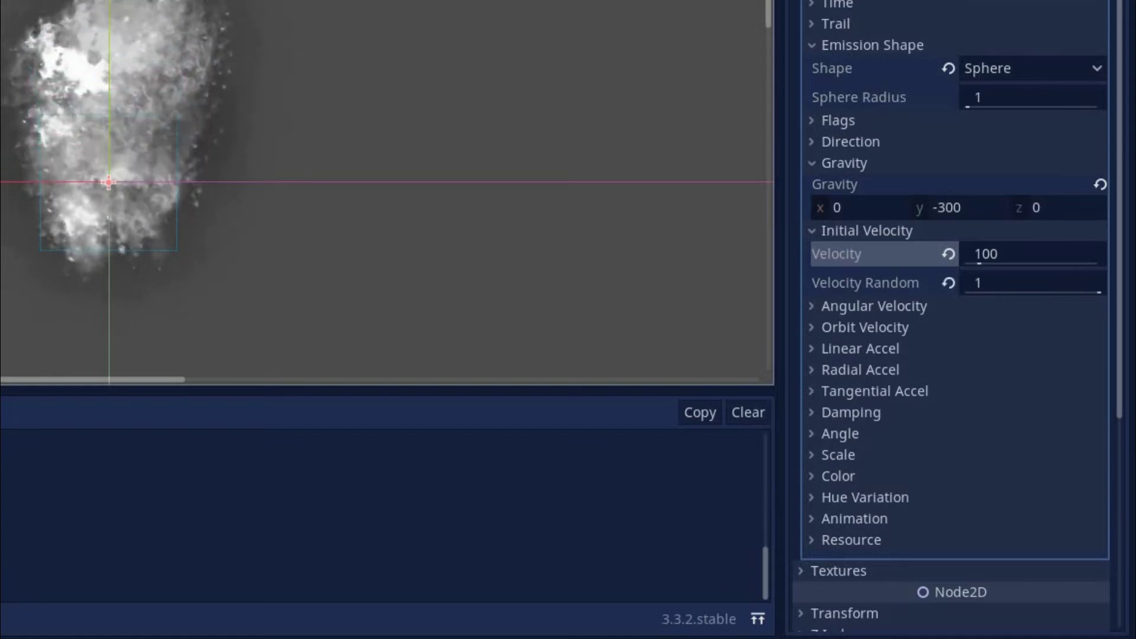
- Set the angular velocity to 32 and open the linear acceleration value for editing
left_click(852, 306)
left_click(1006, 328)
type("32")
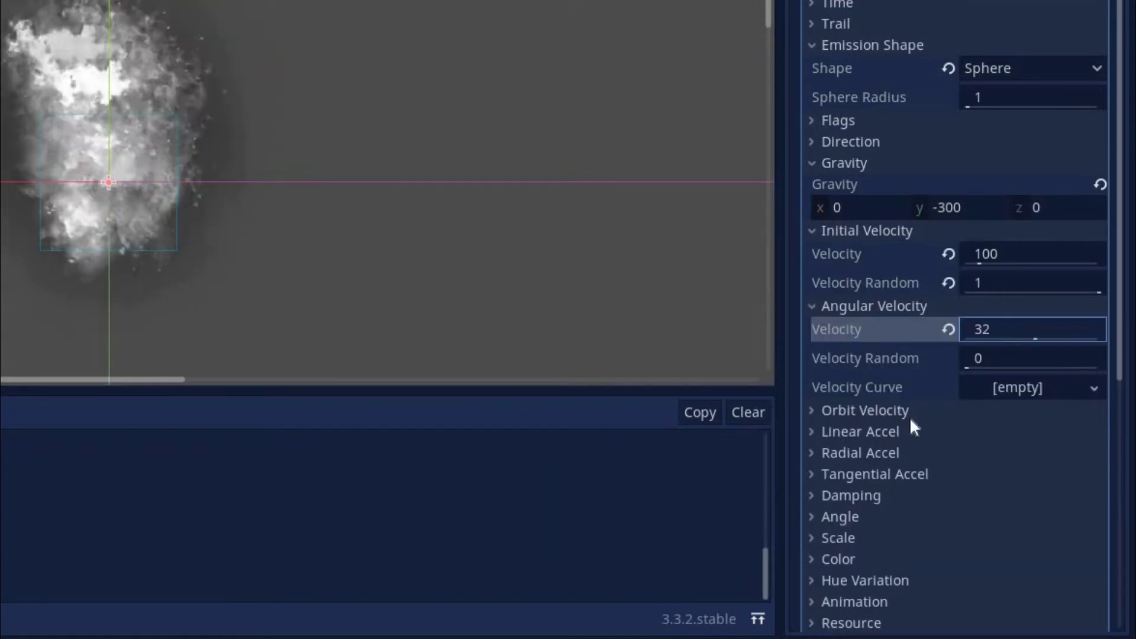
left_click(886, 428)
left_click(982, 454)
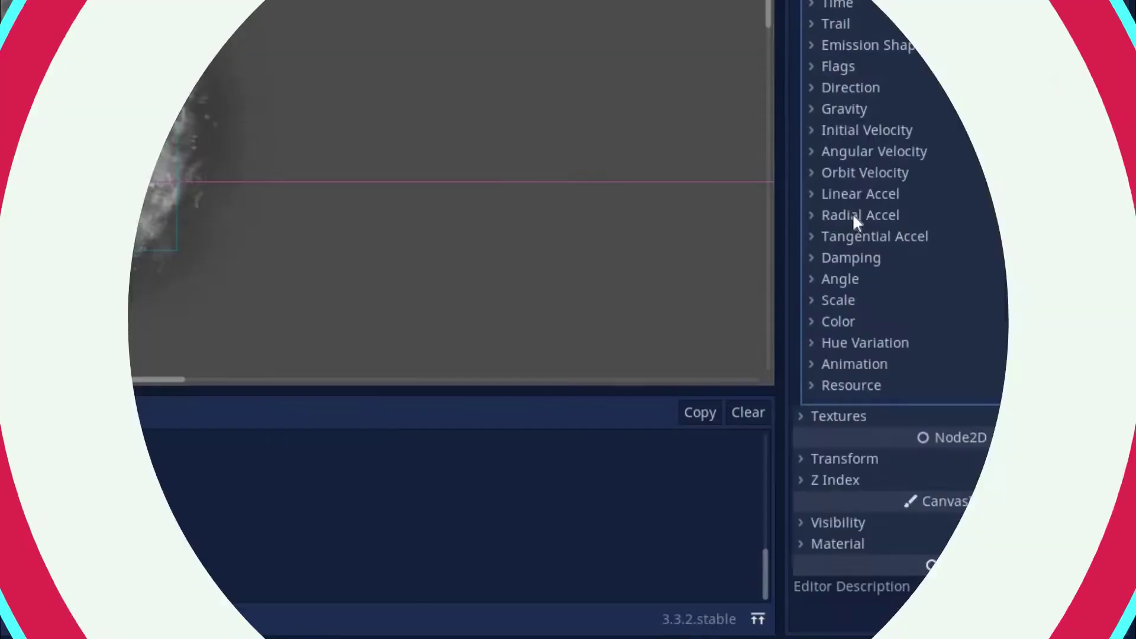
- Set the particle scale to 0.5
left_click(838, 300)
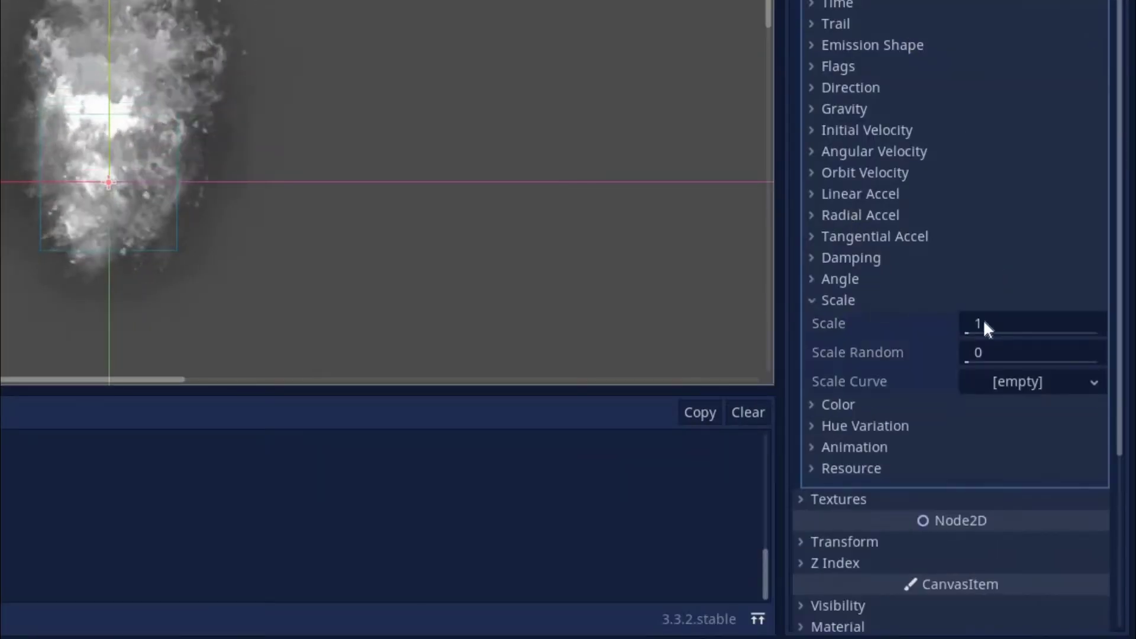
left_click(1003, 323)
key("Return")
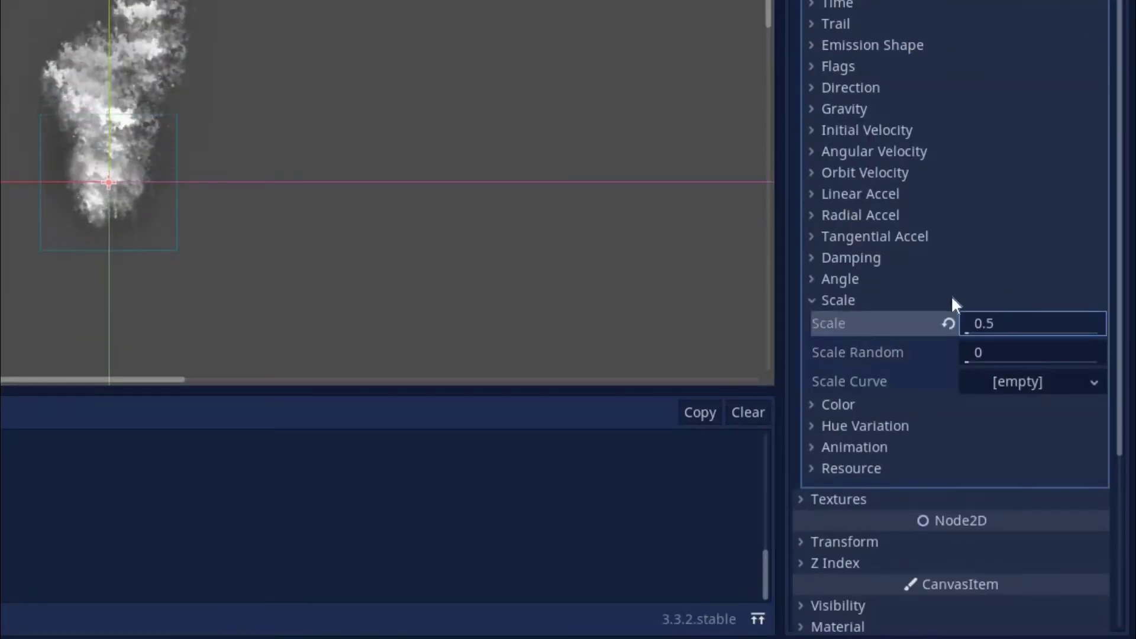
- Add a CurveTexture as the scale curve, rising from 0 to 1 within about the first 0.4 and then staying flat
left_click(1016, 382)
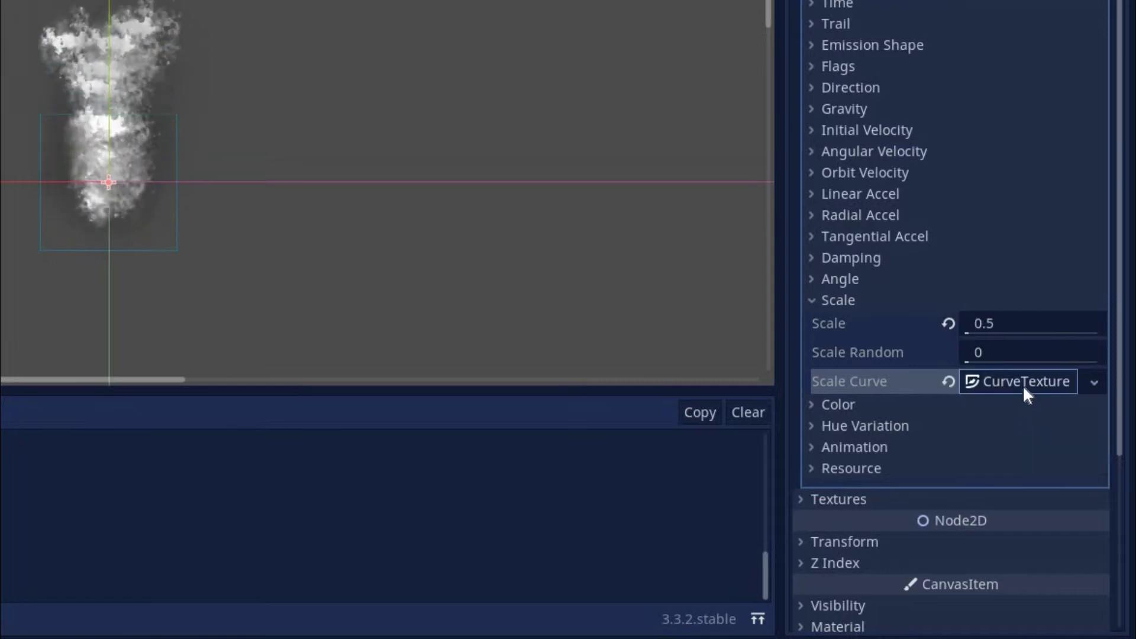
left_click(1023, 383)
left_click(1015, 456)
left_click_drag(1121, 261, 1107, 500)
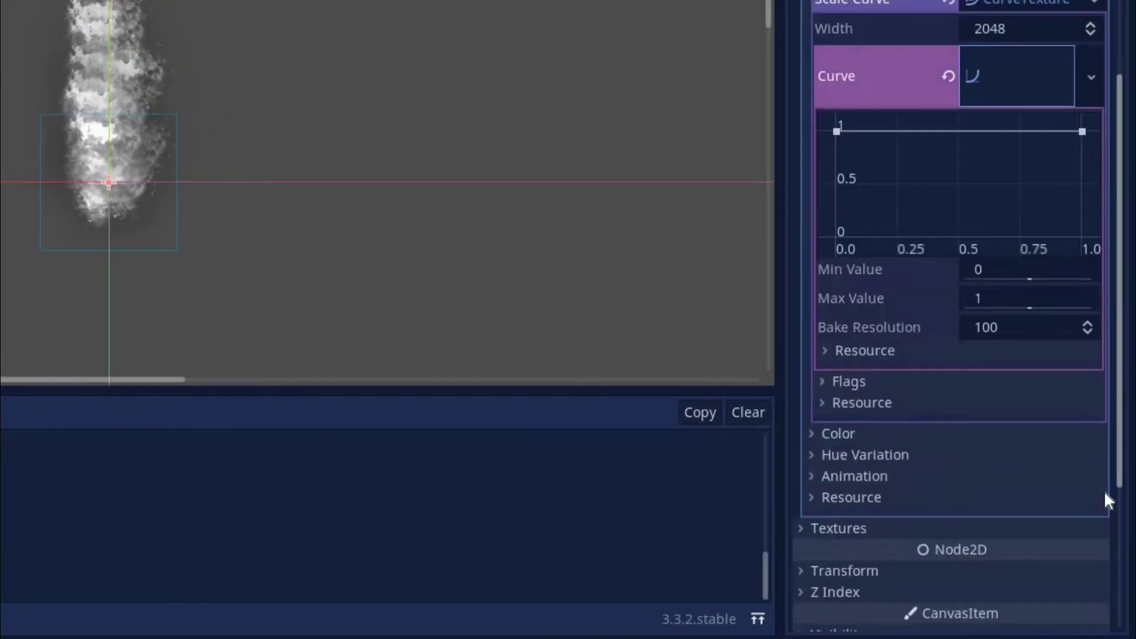
left_click_drag(875, 226, 854, 225)
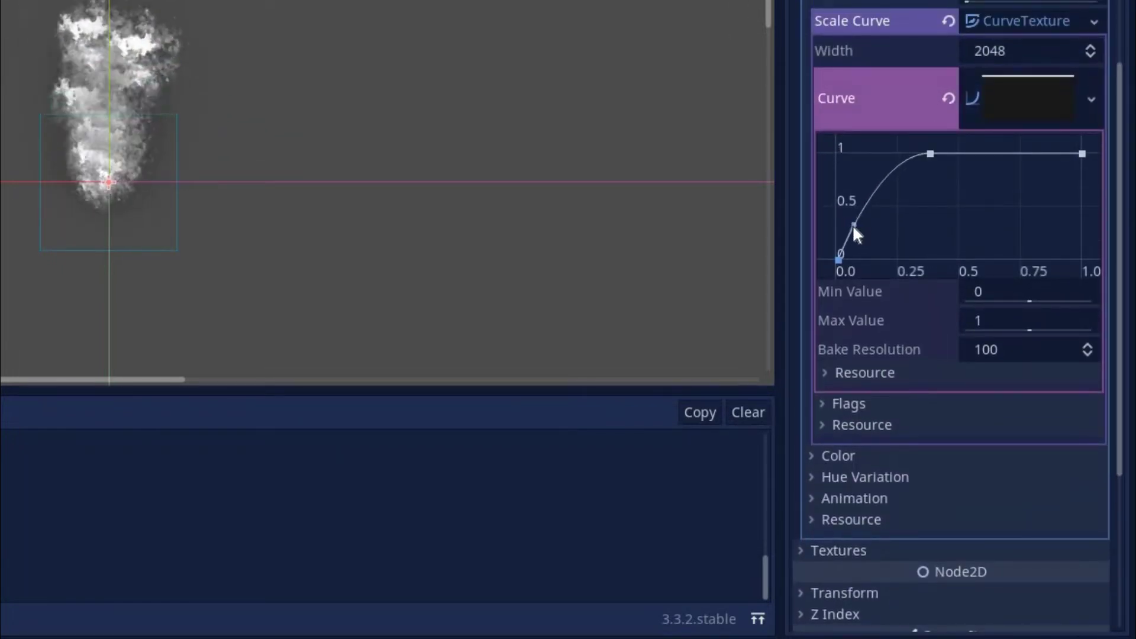
left_click(844, 114)
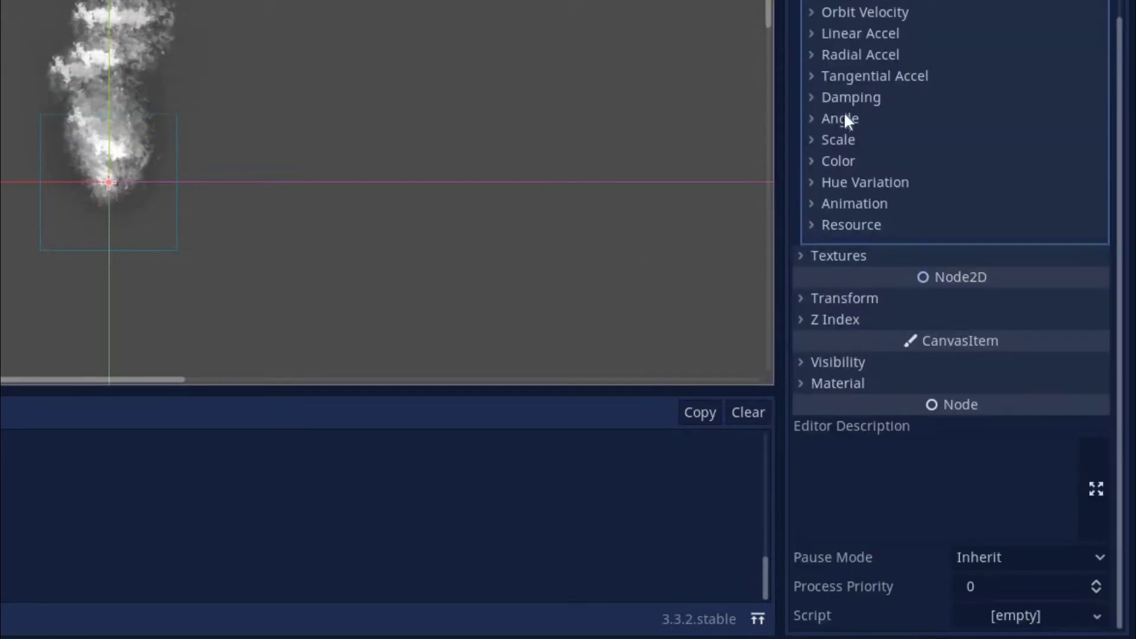
- Create a GradientTexture for the particles' color ramp and give it a new editable Gradient
left_click(822, 158)
left_click(1018, 208)
left_click(1019, 242)
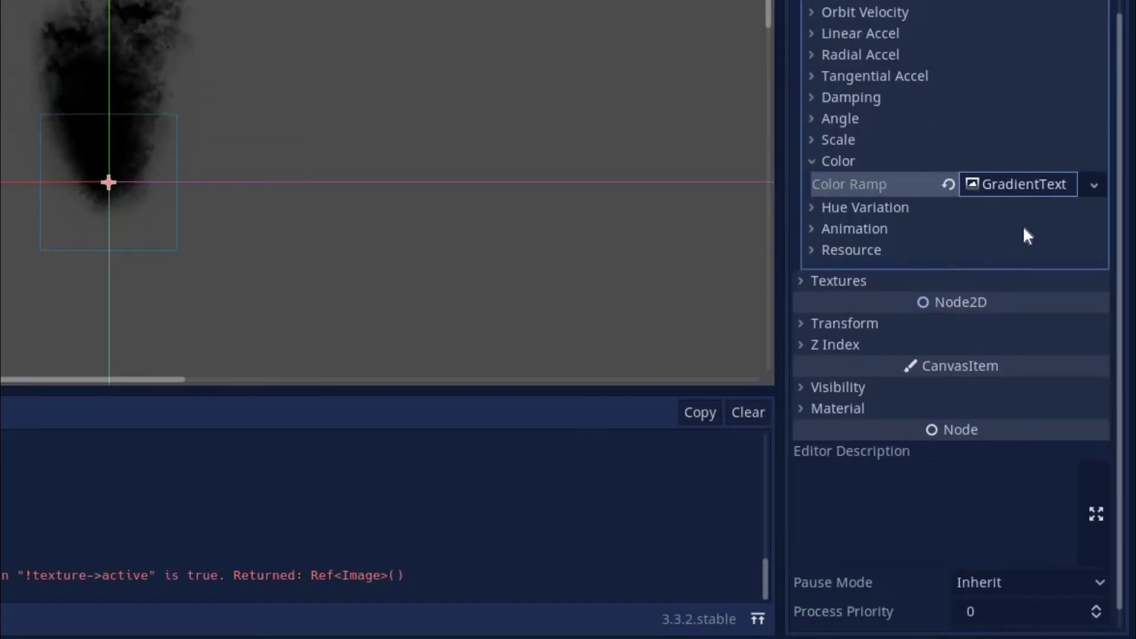
left_click(1022, 184)
left_click(1014, 213)
left_click(1014, 244)
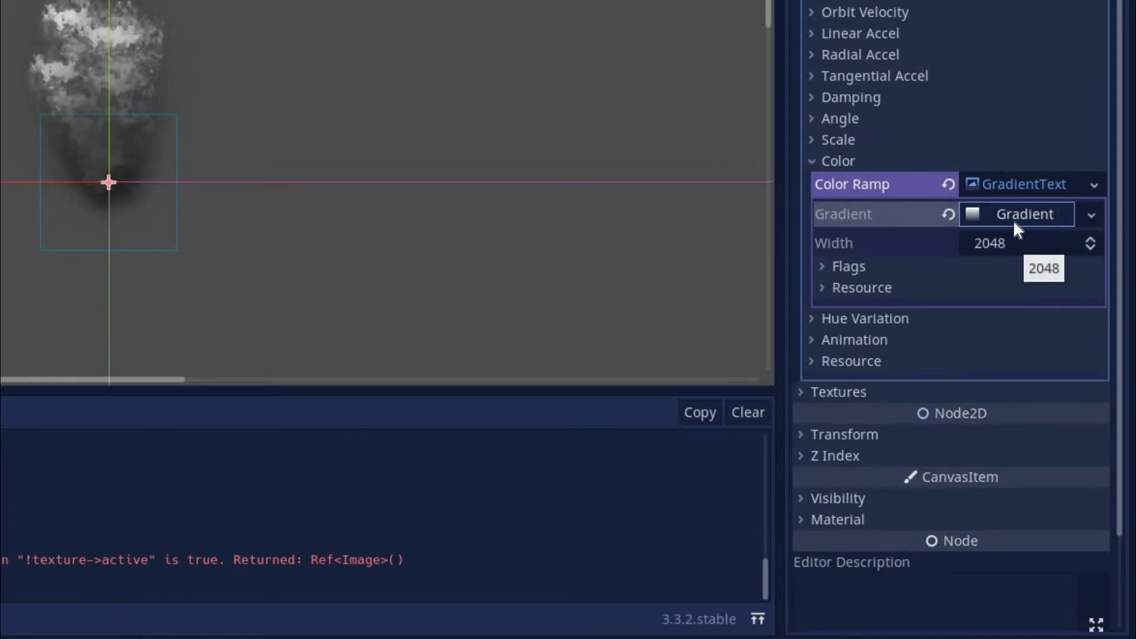
left_click(1013, 213)
- Recolor the gradient's end stop to yellow f7ff00 with an alpha of 0
left_click(1038, 528)
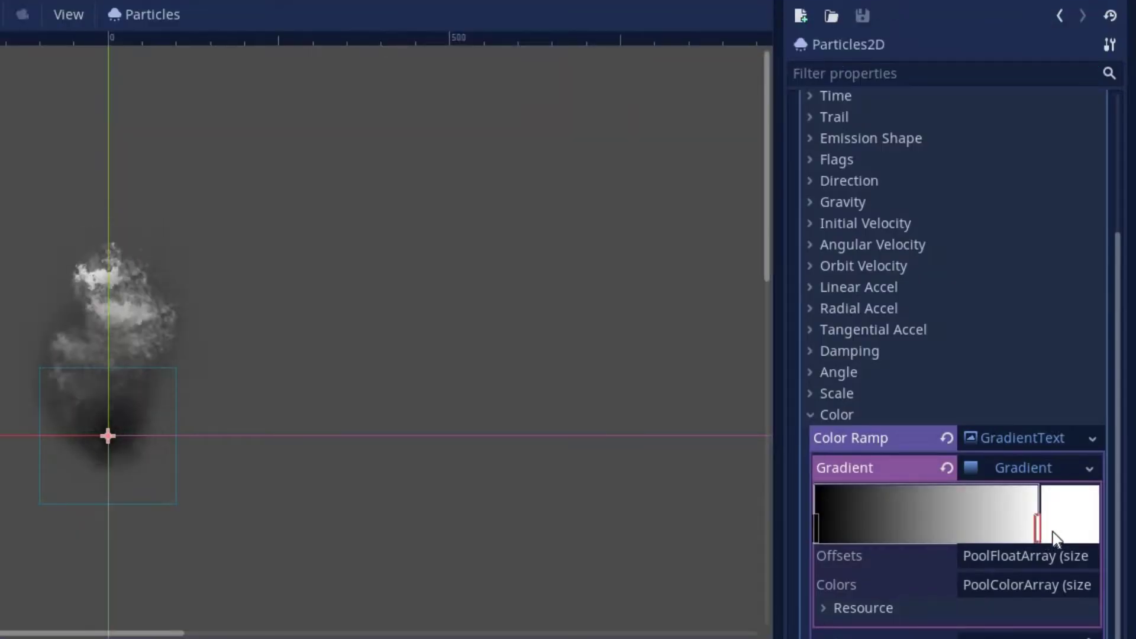
left_click(1052, 532)
left_click(1089, 45)
left_click(1065, 7)
left_click(1068, 5)
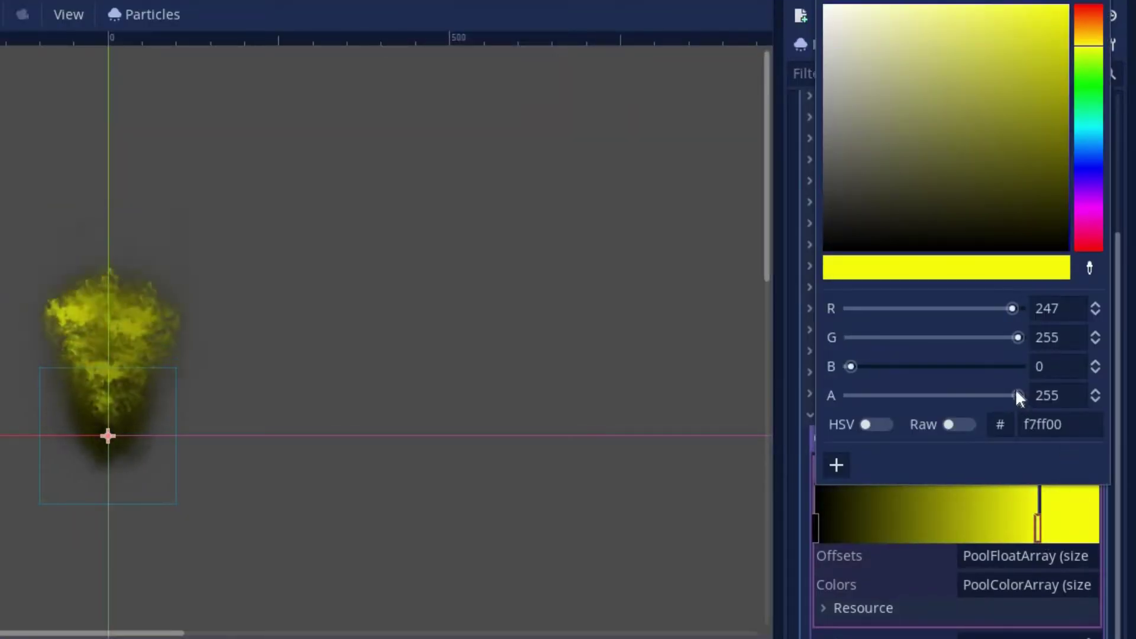
left_click_drag(1018, 395, 850, 395)
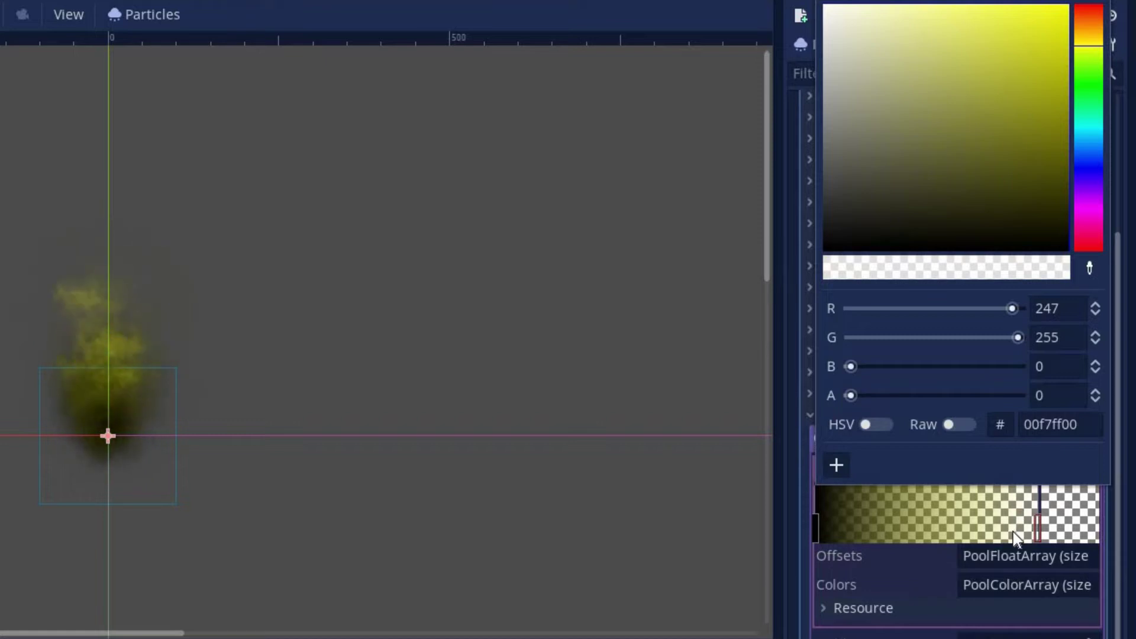
- Add a yellow gradient stop just before the transparent end stop and make it fully opaque
left_click(1013, 537)
double_click(1010, 531)
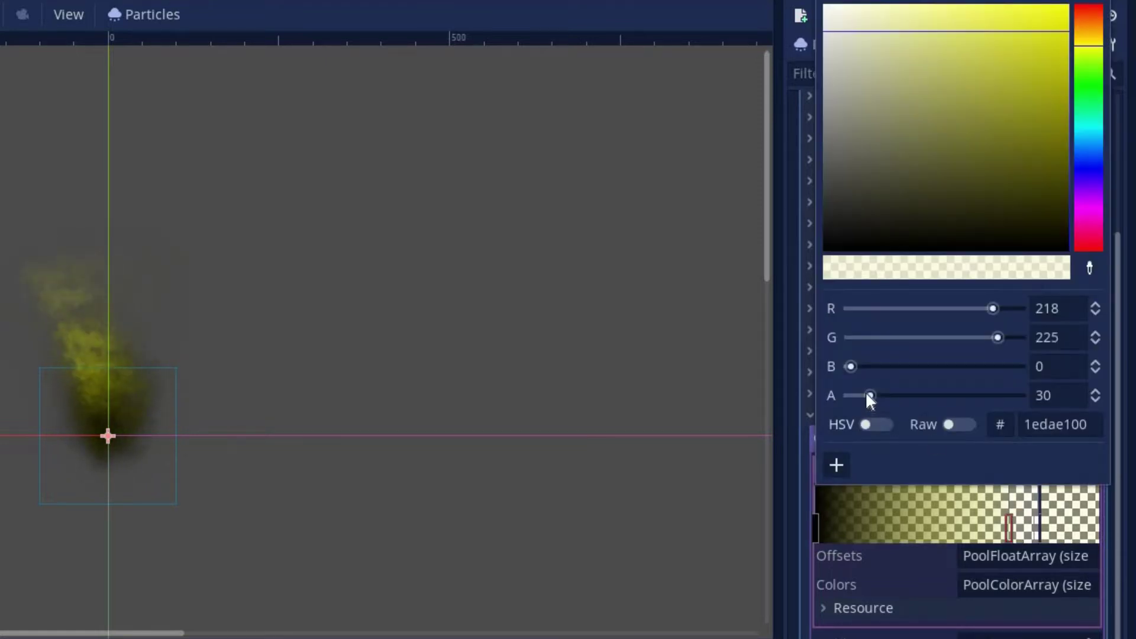
left_click_drag(868, 396, 1019, 385)
- Recolor the gradient's black start stop to orange ffa700
left_click(817, 528)
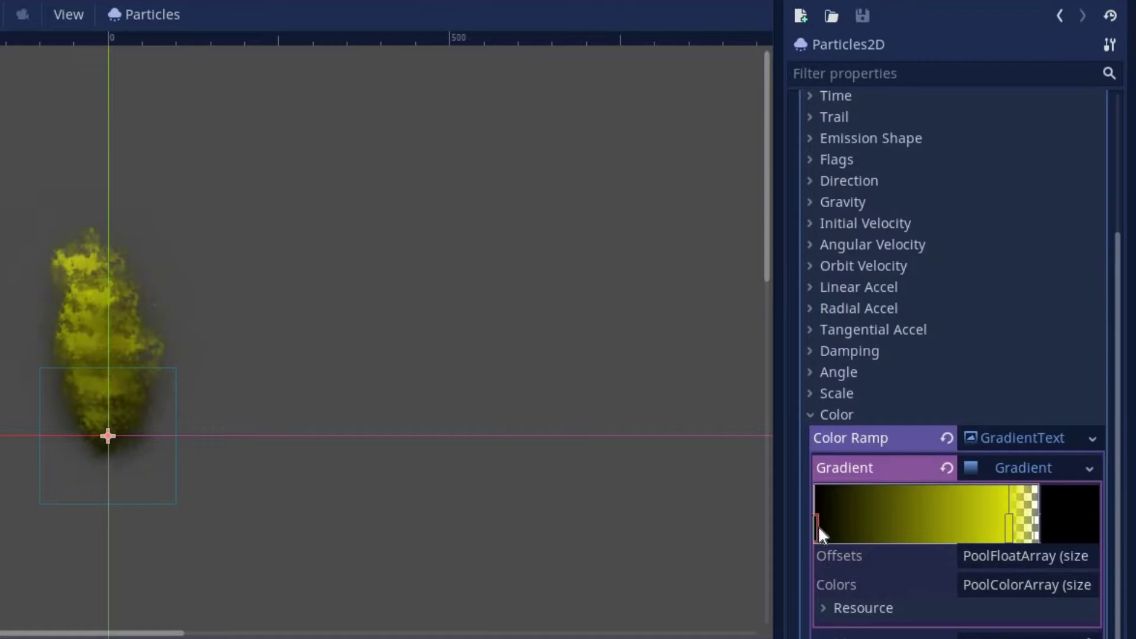
double_click(818, 525)
left_click_drag(1089, 45, 1070, 5)
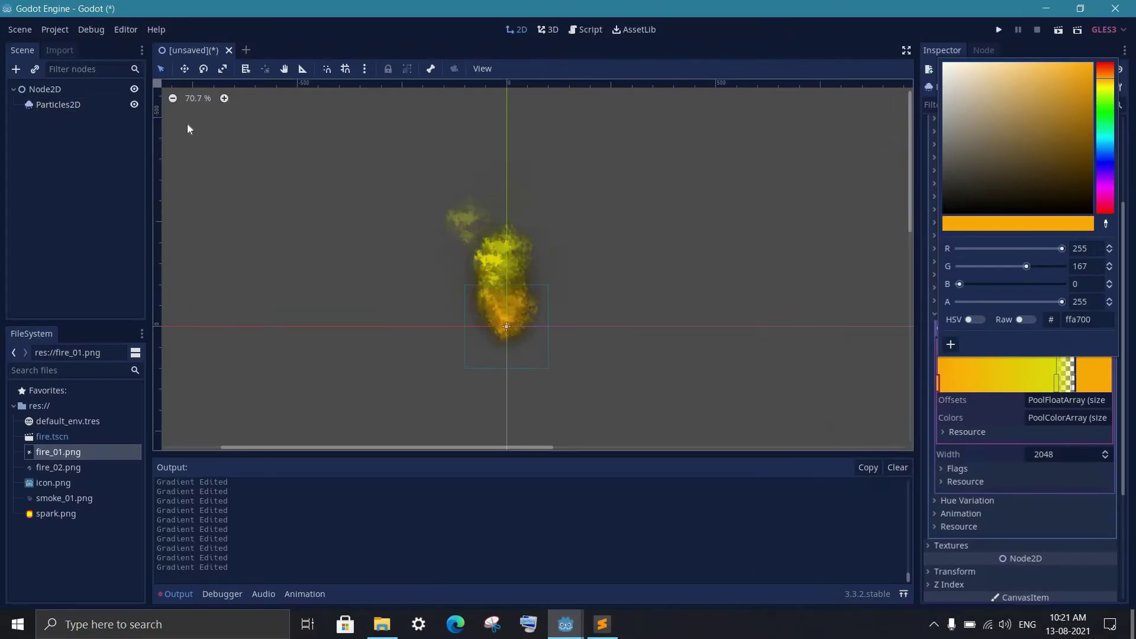
- Rename the Particles2D node to fire1 and duplicate it
left_click(64, 108)
type("fire1")
key("Return")
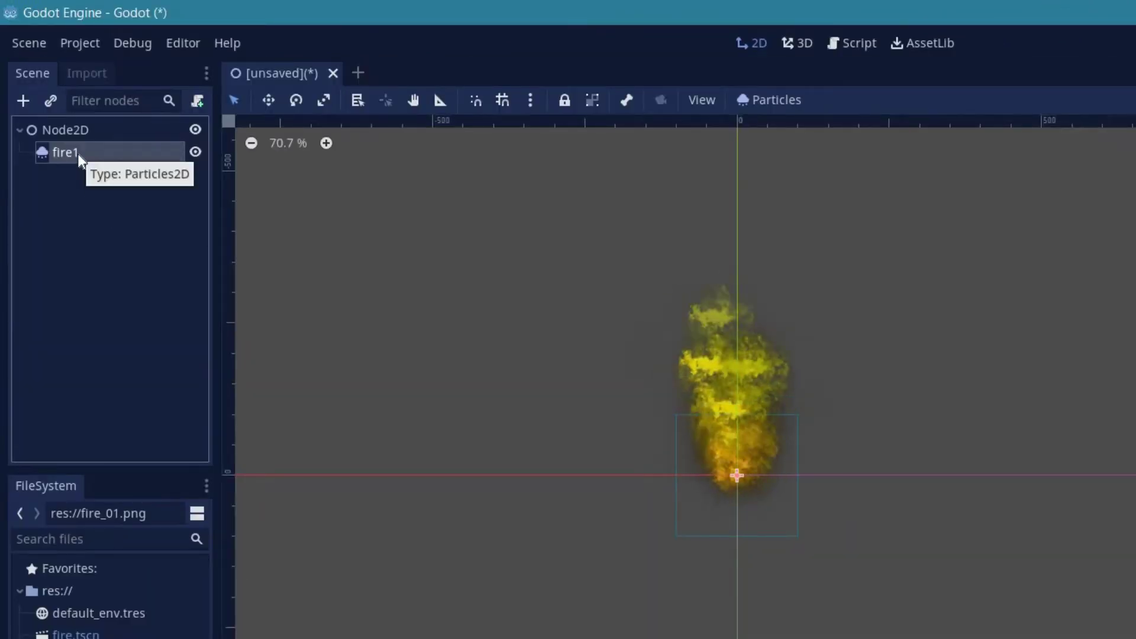
key("ctrl+d")
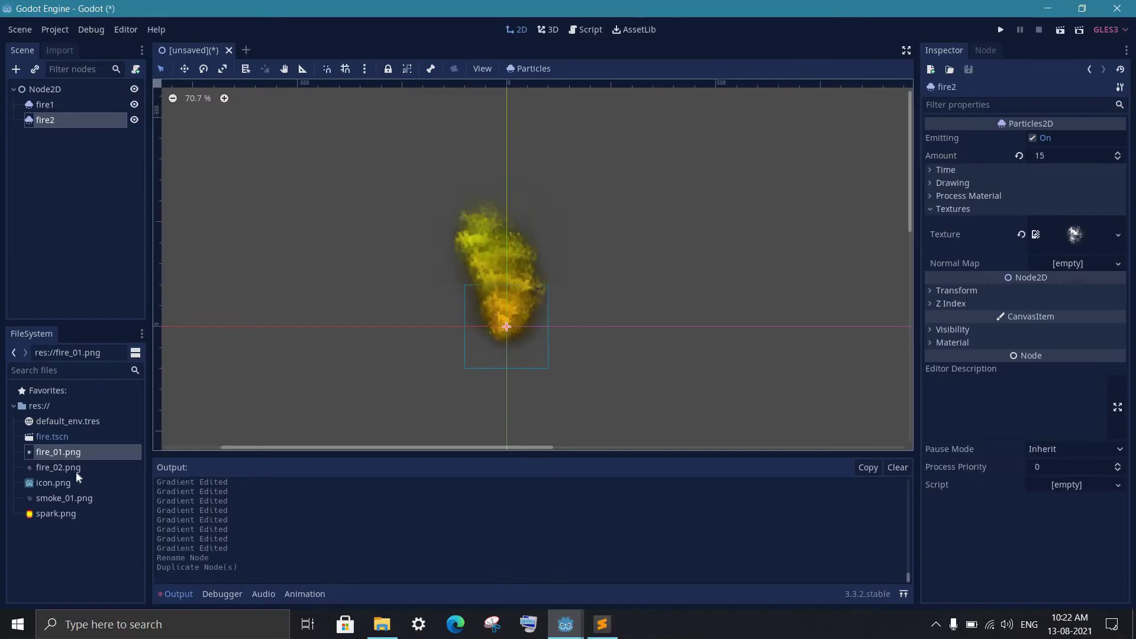
- Replace the texture of fire2 with fire_02.png and nudge the node to (2, -1)
left_click_drag(85, 638, 1135, 356)
left_click_drag(974, 244, 999, 237)
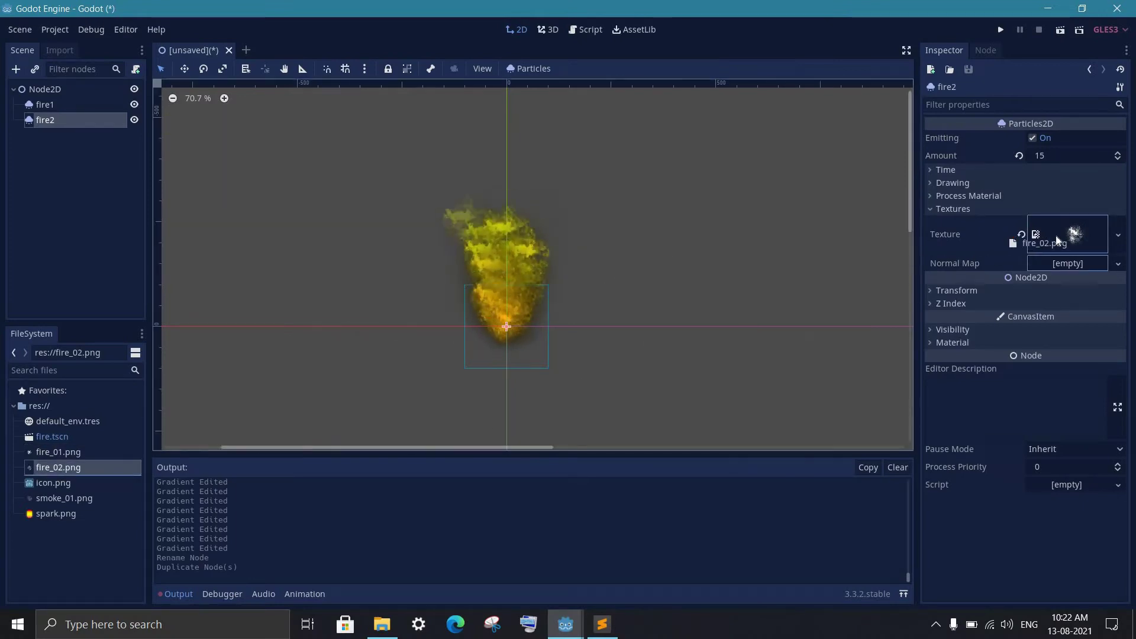
left_click_drag(530, 307, 531, 307)
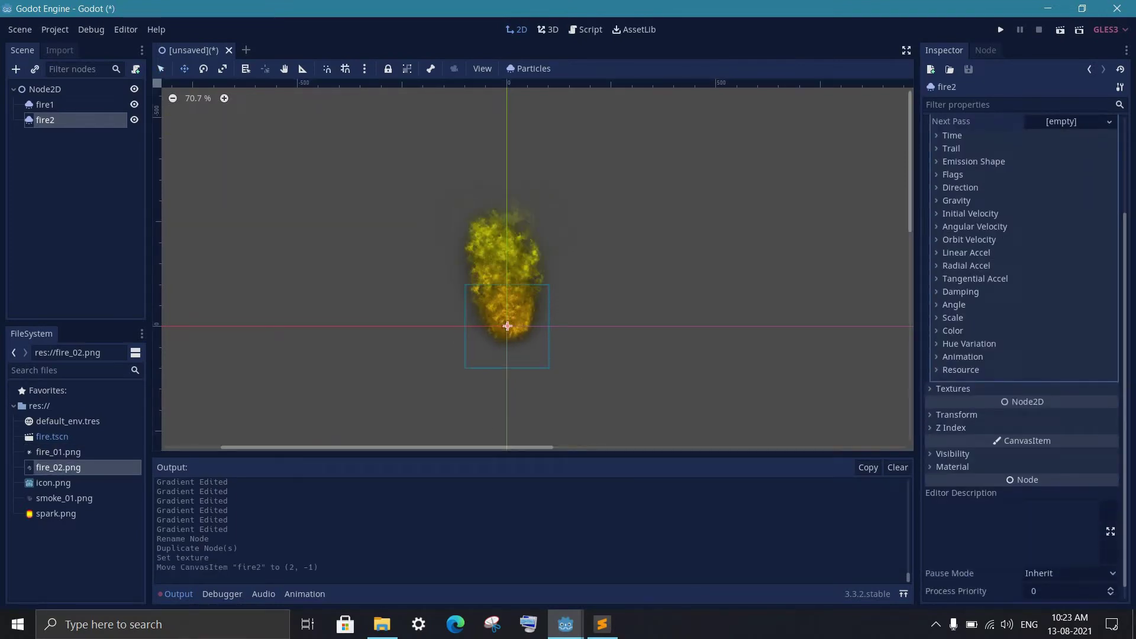
- Make the color ramp of fire2 unique and open its gradient for editing
left_click(959, 331)
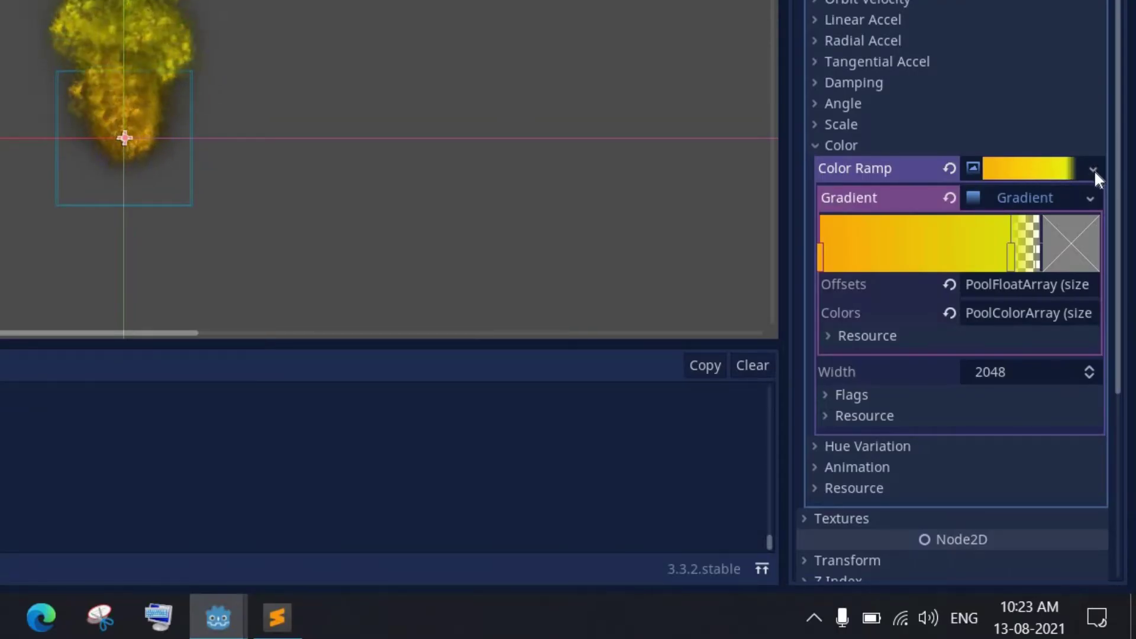
left_click(1093, 169)
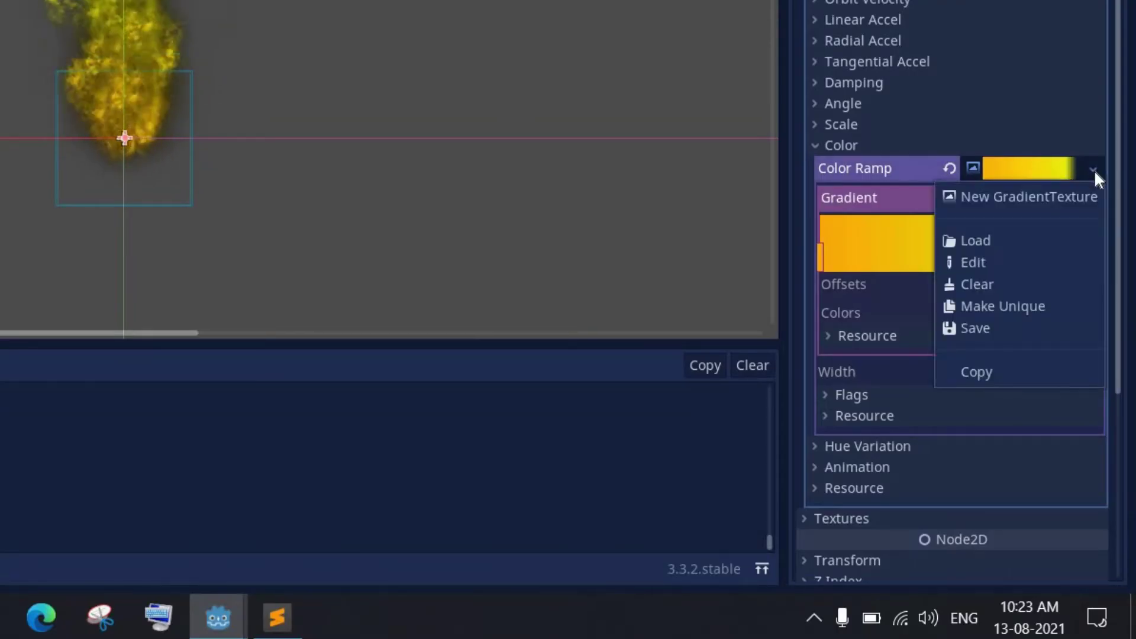
left_click(1026, 304)
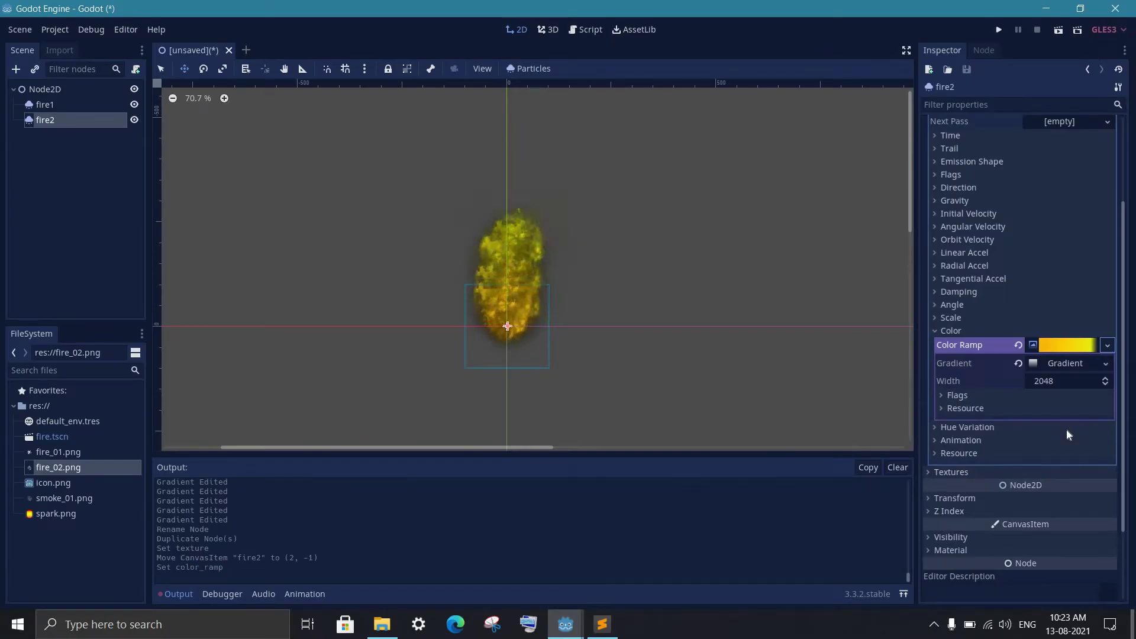
left_click(1065, 362)
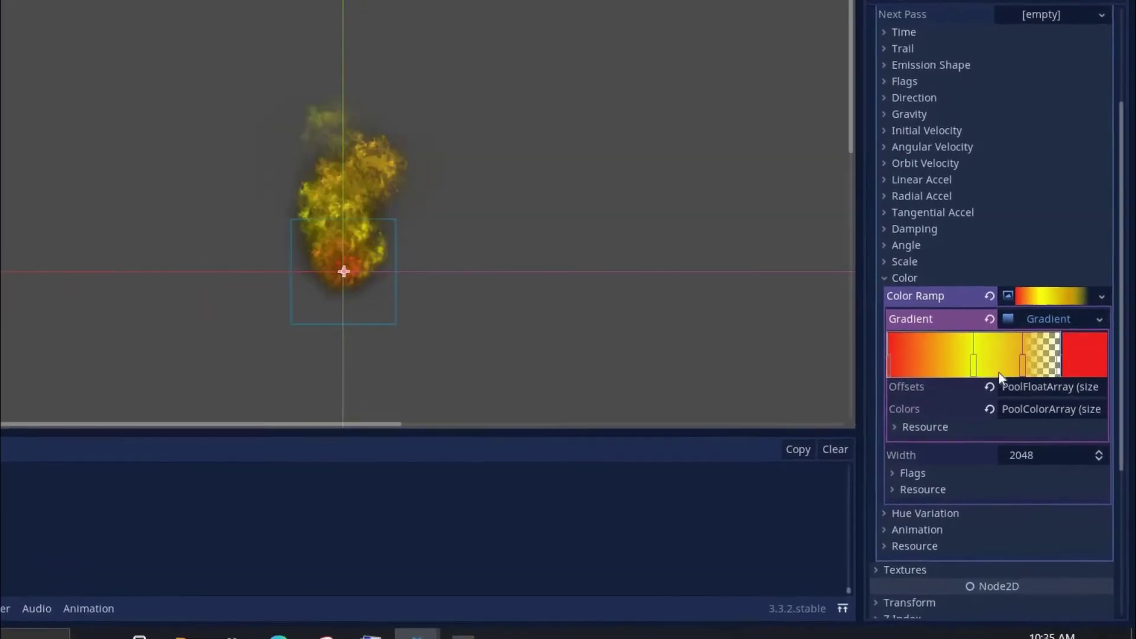
- Examine the color of each stop in fire2's gradient, including the start and end stops
left_click(1004, 343)
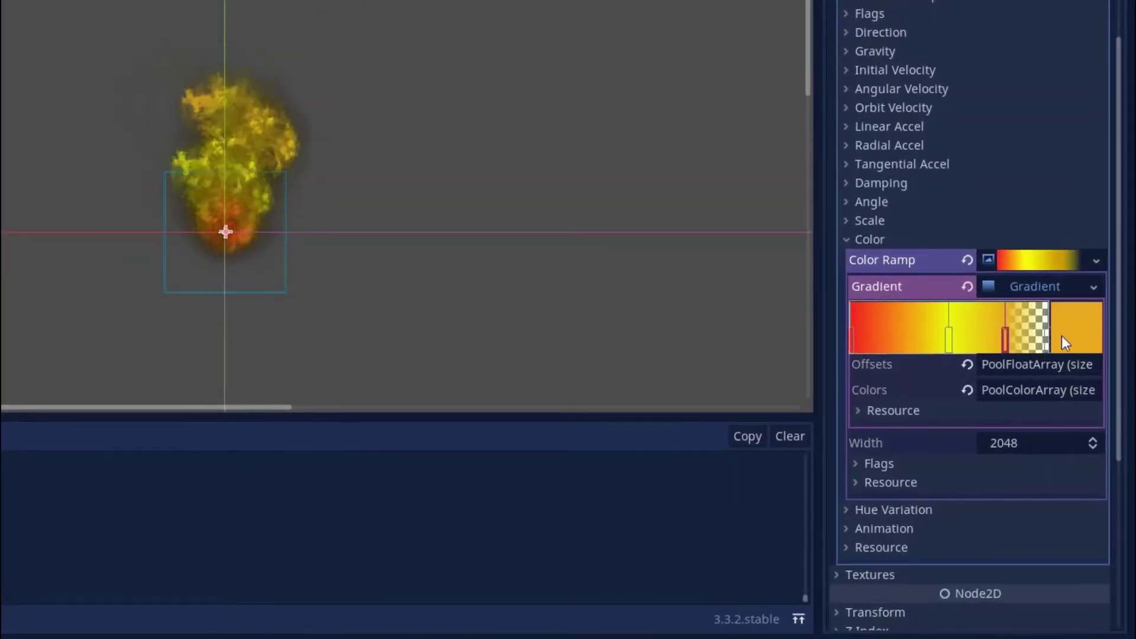
left_click(949, 340)
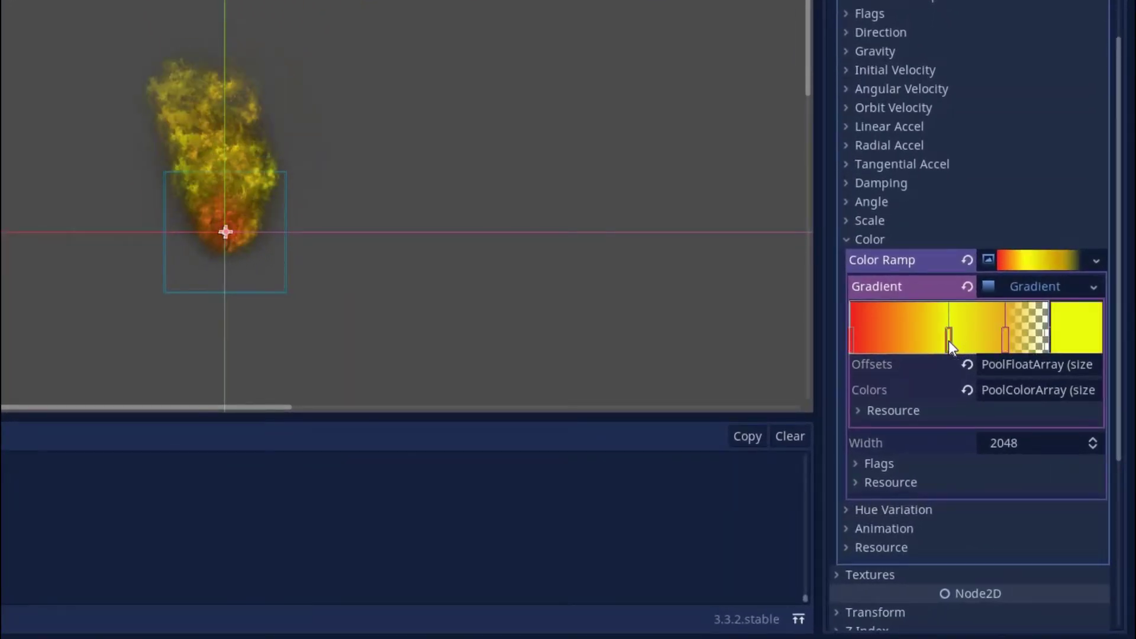
left_click(853, 343)
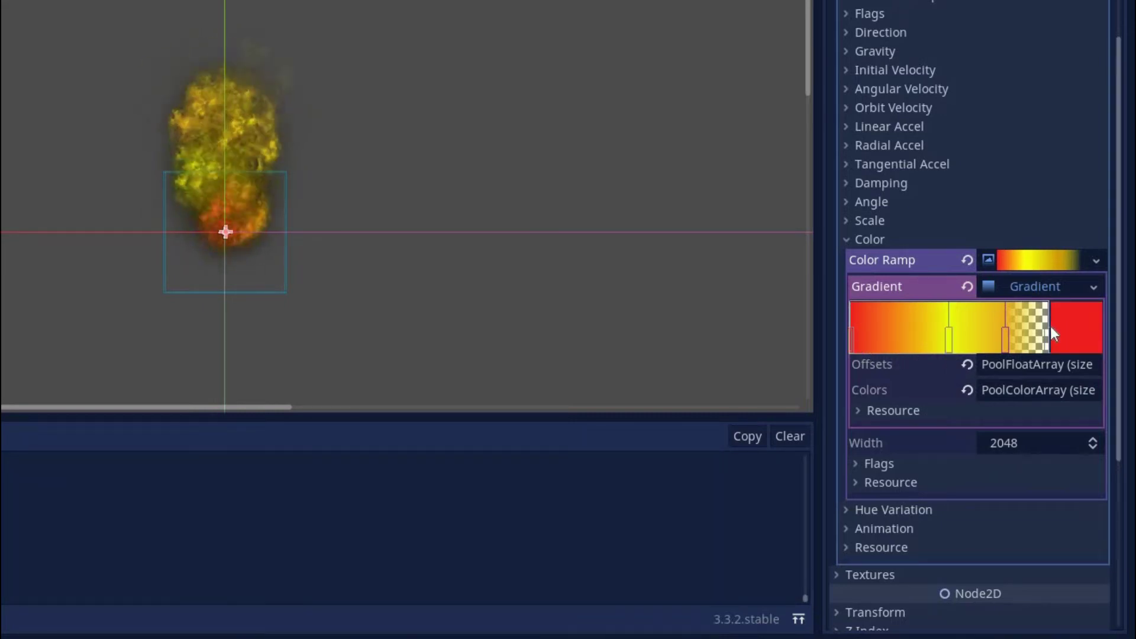
left_click(1047, 341)
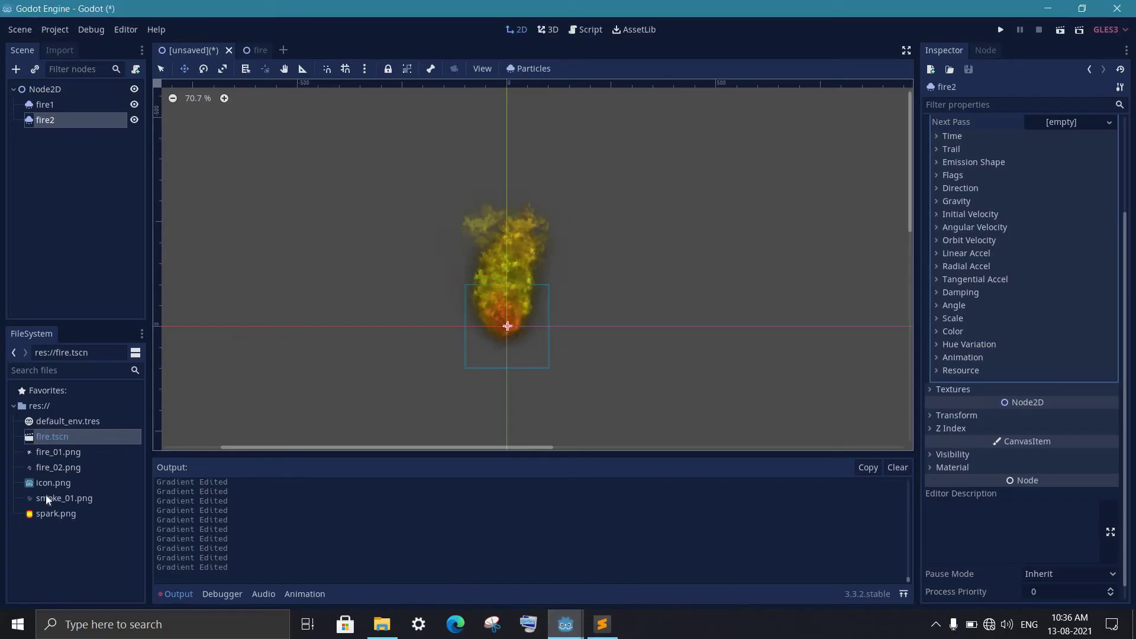
- Duplicate fire2 as smoke with the smoke_01.png texture, placing it between fire1 and fire2 in the scene tree
left_click(51, 498)
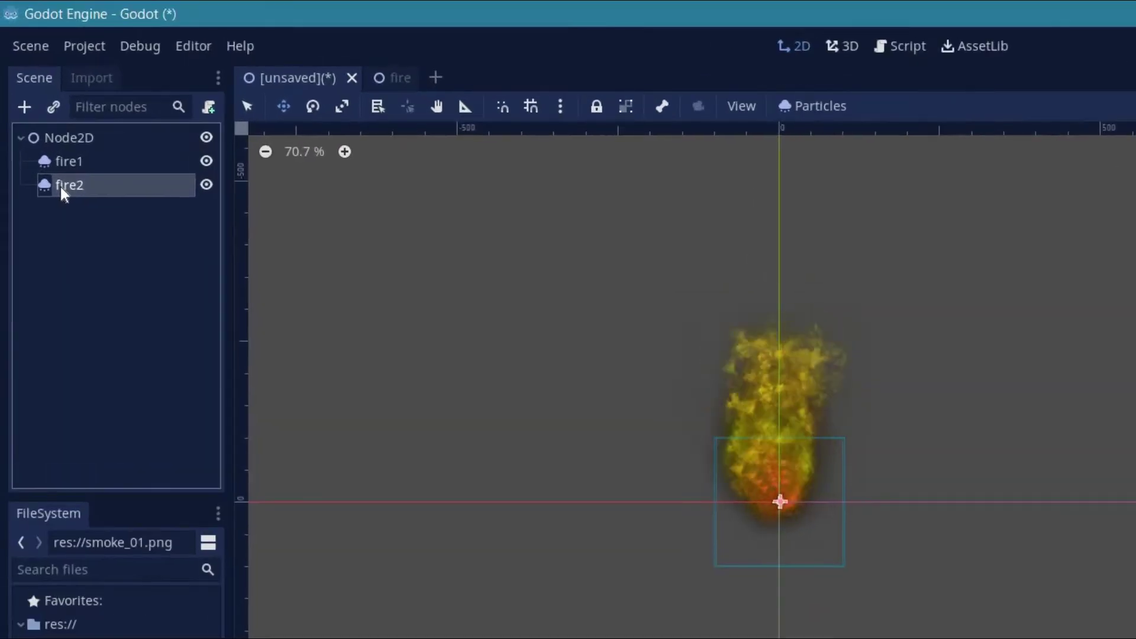
key("ctrl+d")
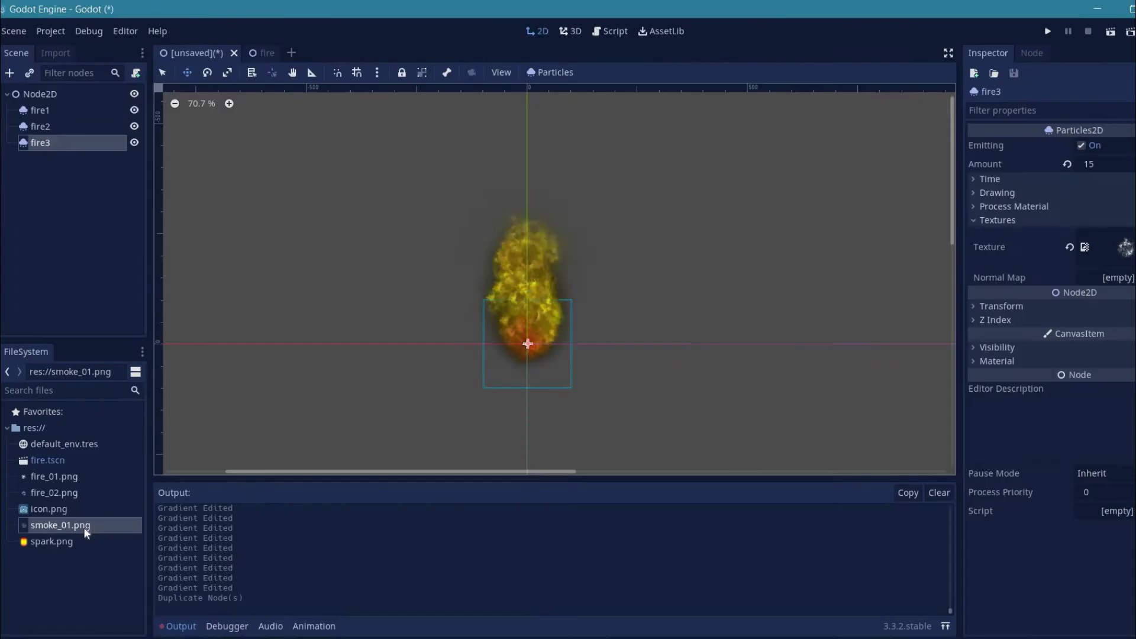
left_click_drag(84, 525, 1105, 247)
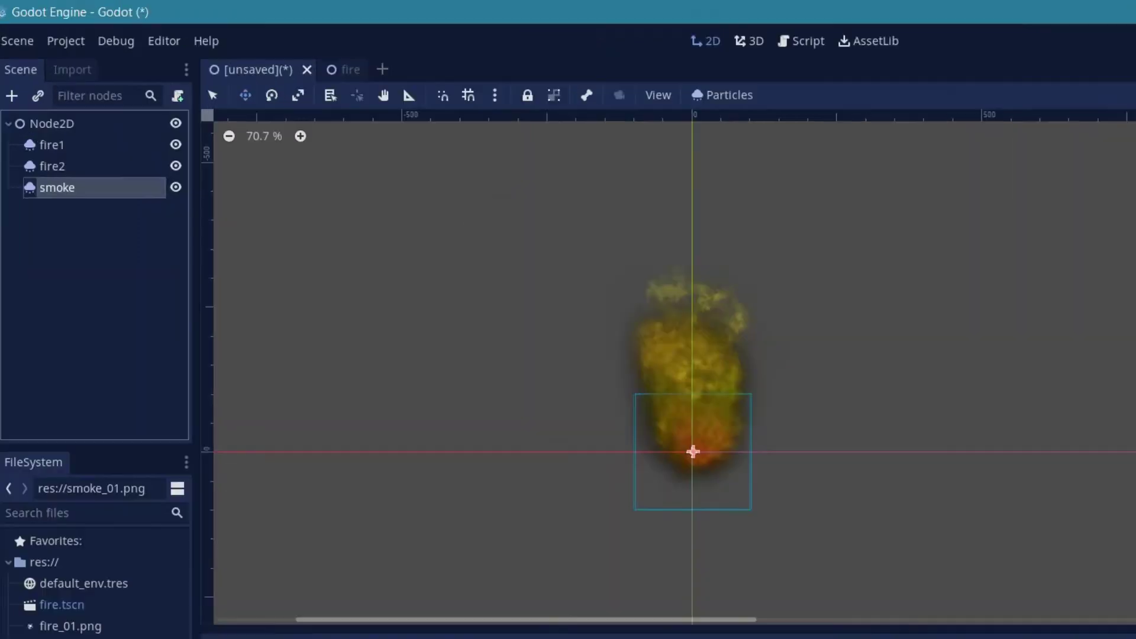
left_click_drag(55, 143, 57, 119)
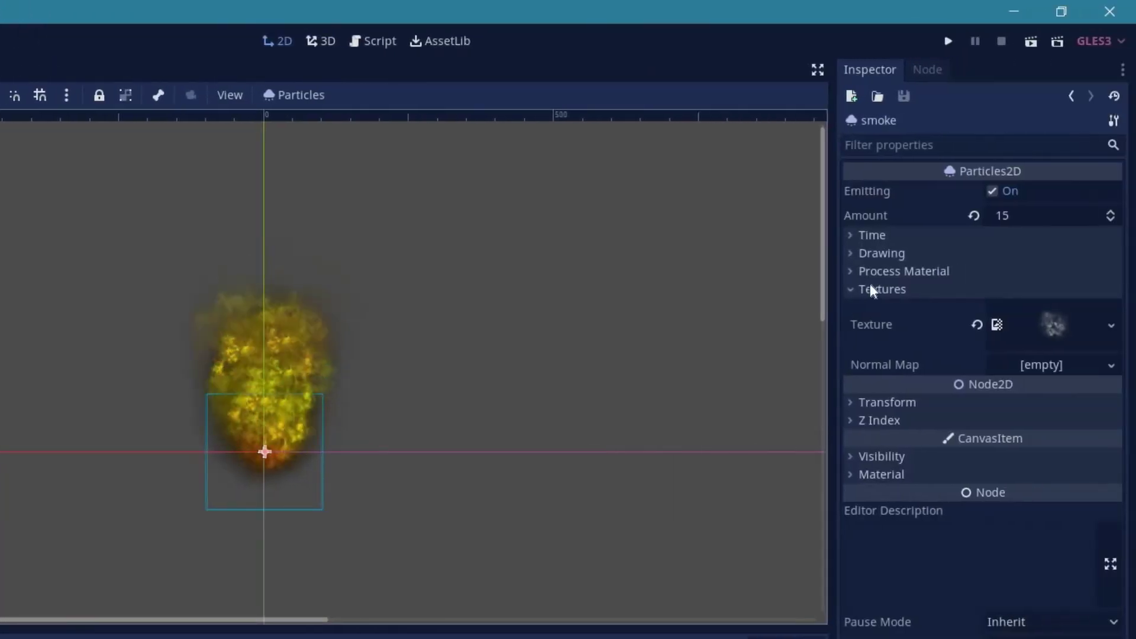
- Set the particle lifetime of the smoke node to 1.5
left_click(870, 289)
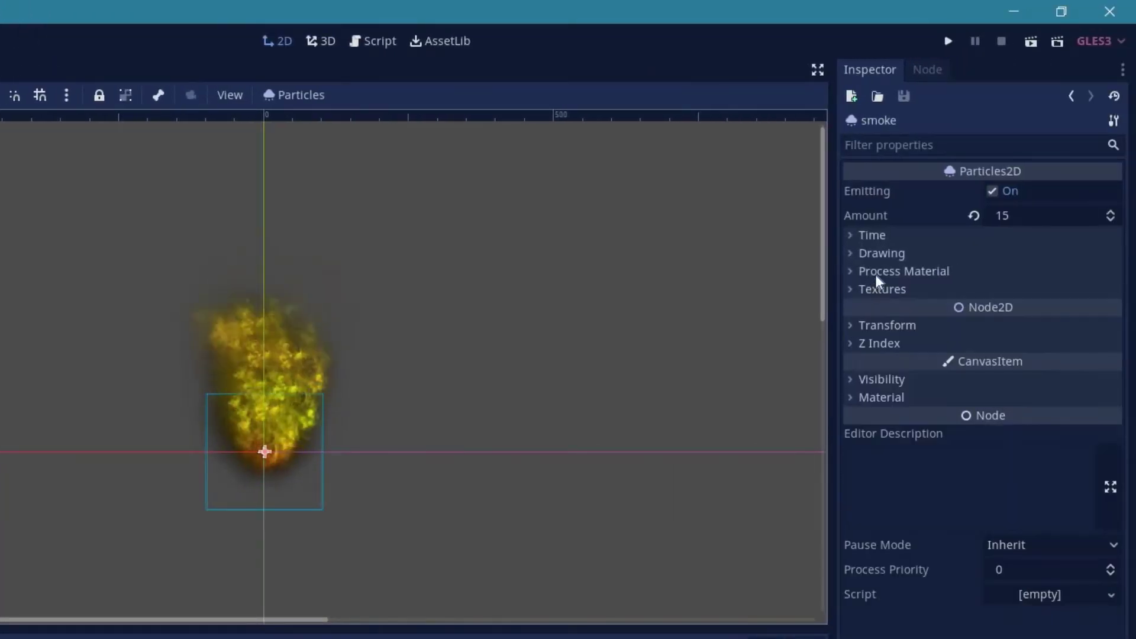
left_click(869, 235)
left_click(1000, 254)
type("1.5")
key("Return")
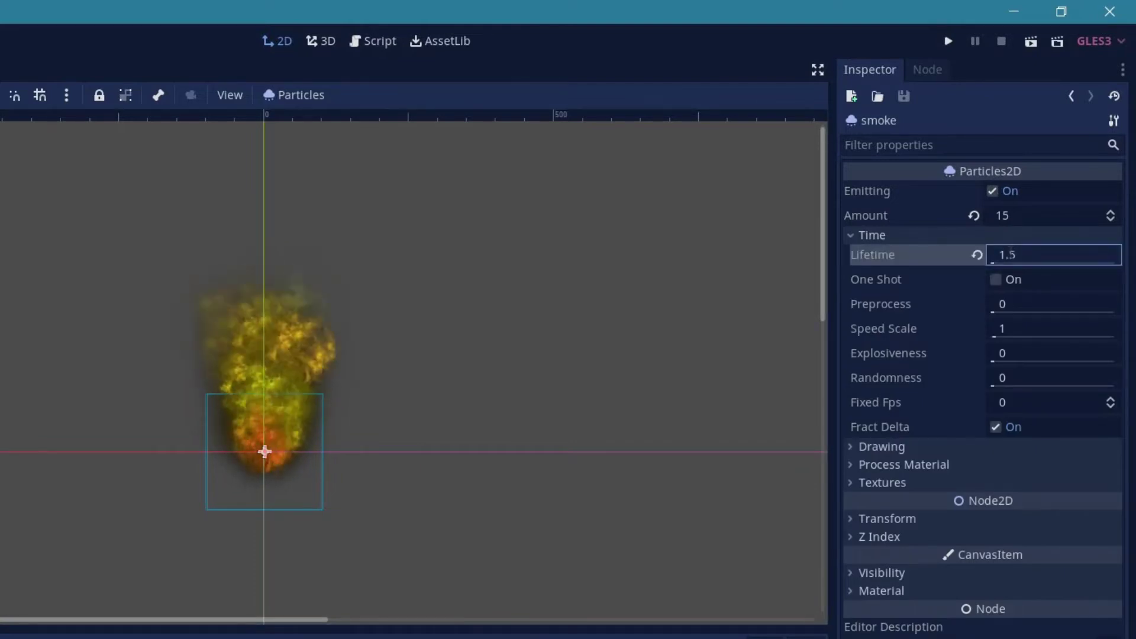
left_click(874, 234)
- Make smoke's process material unique and set its direction spread to 17
left_click(926, 271)
left_click(1102, 287)
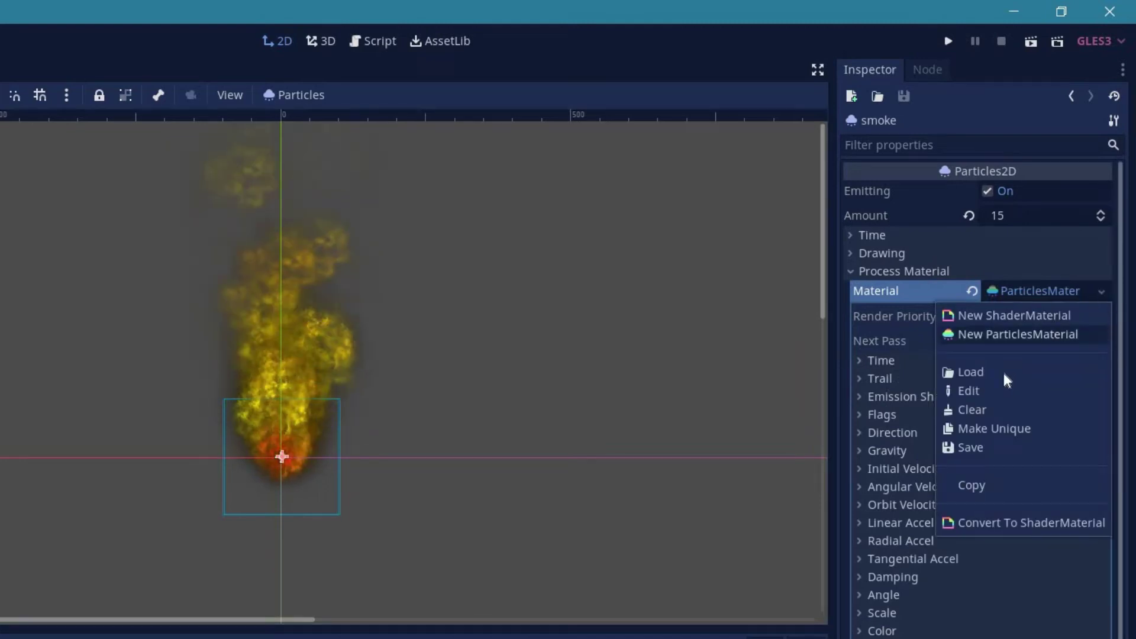
left_click(998, 428)
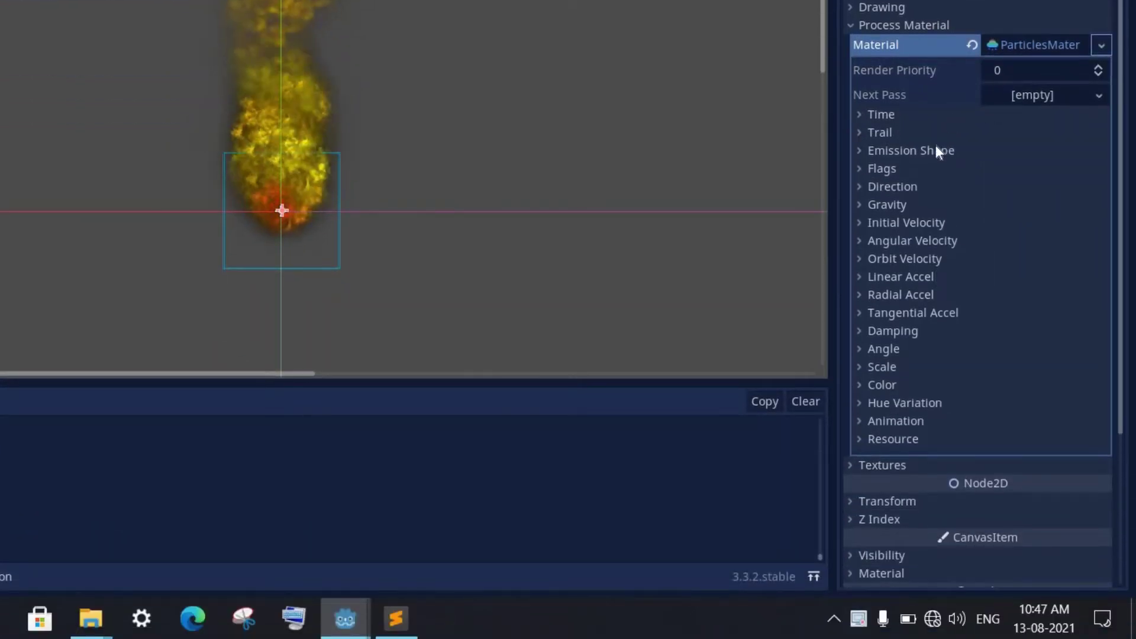
left_click(905, 186)
left_click(1005, 249)
type("17")
key("Return")
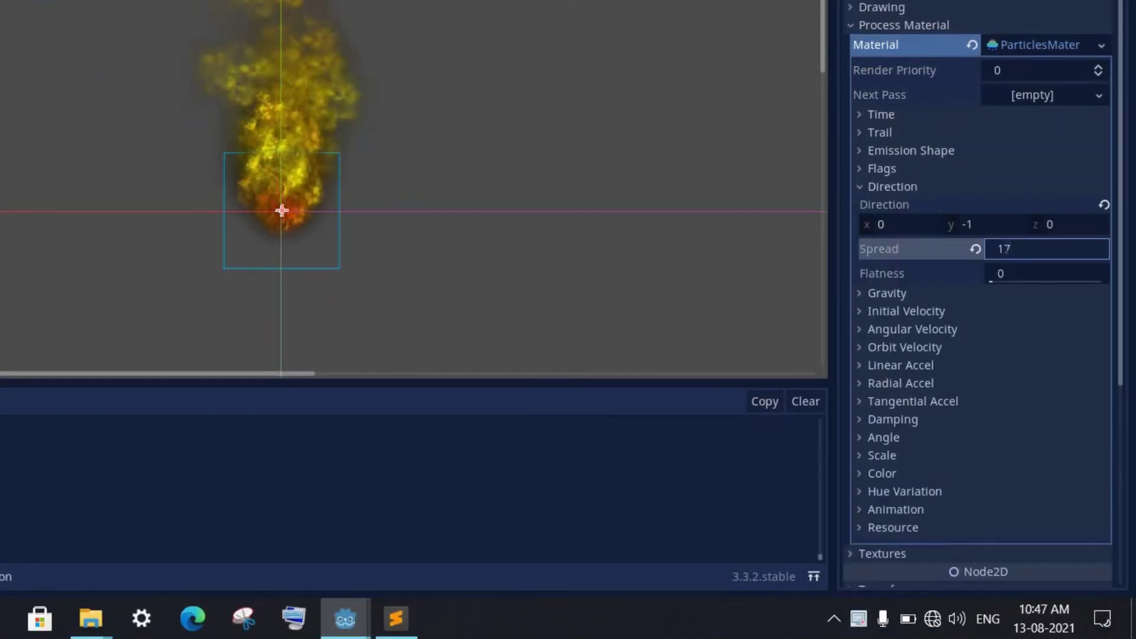
left_click(885, 183)
- Make smoke's color ramp unique and adjust its gradient so orange fades to transparent from a stop near the start
left_click(882, 384)
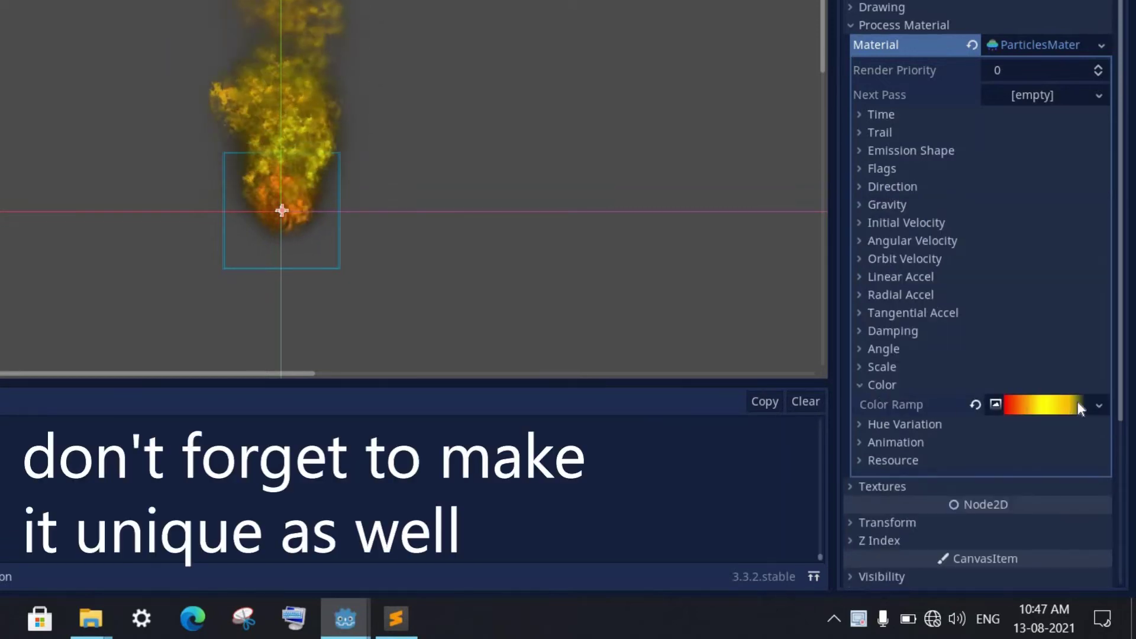
left_click(1098, 405)
left_click(1042, 524)
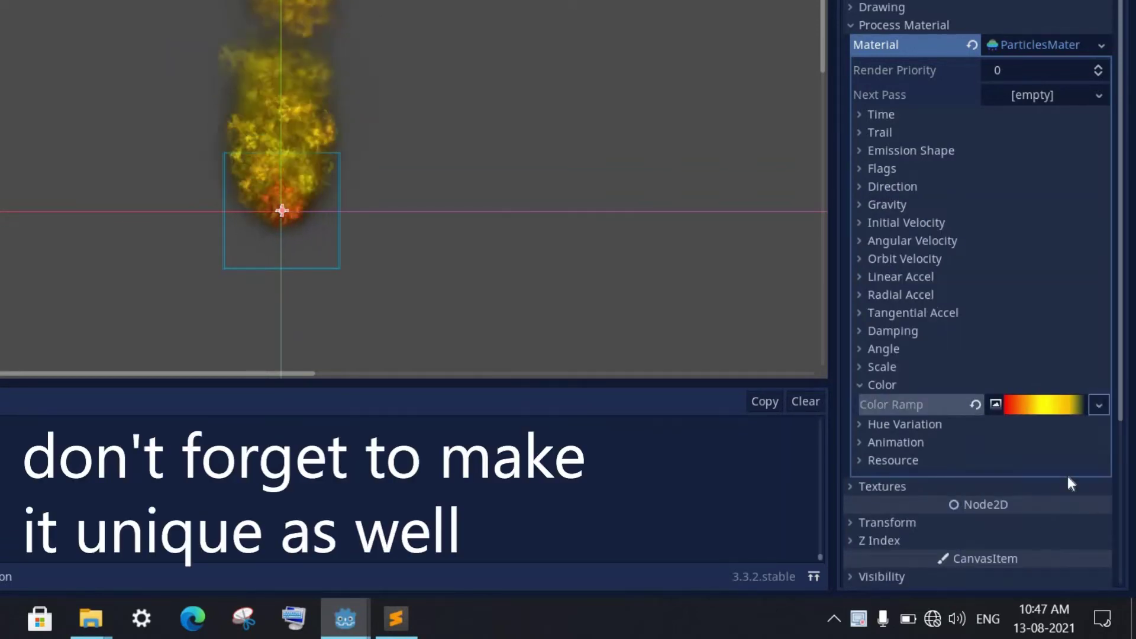
left_click(1045, 404)
left_click_drag(922, 480, 918, 479)
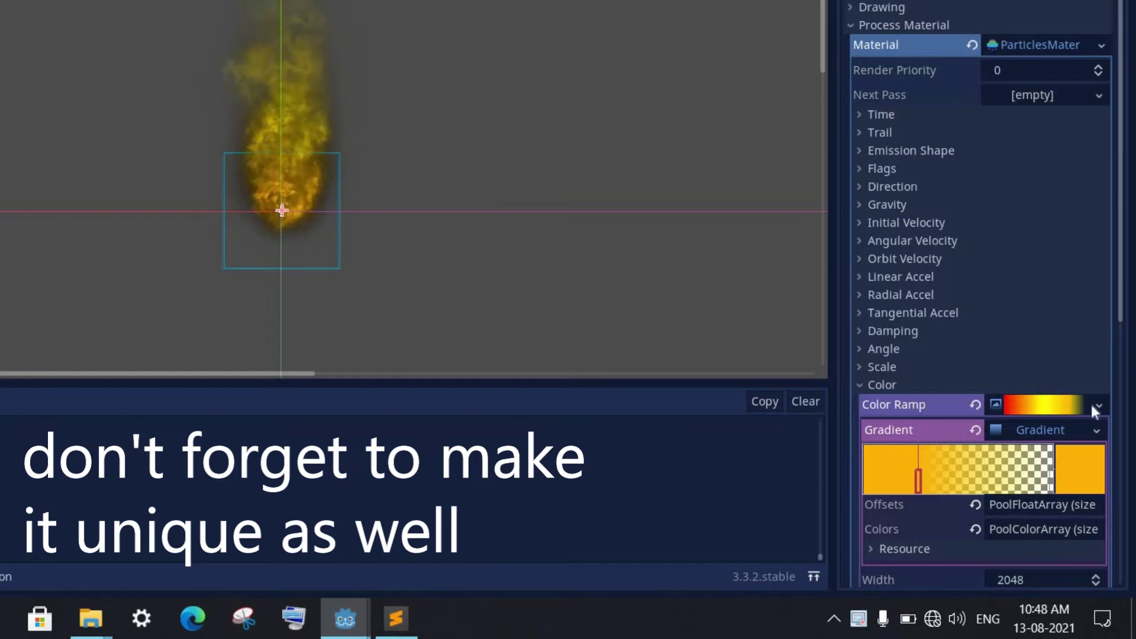
left_click(898, 385)
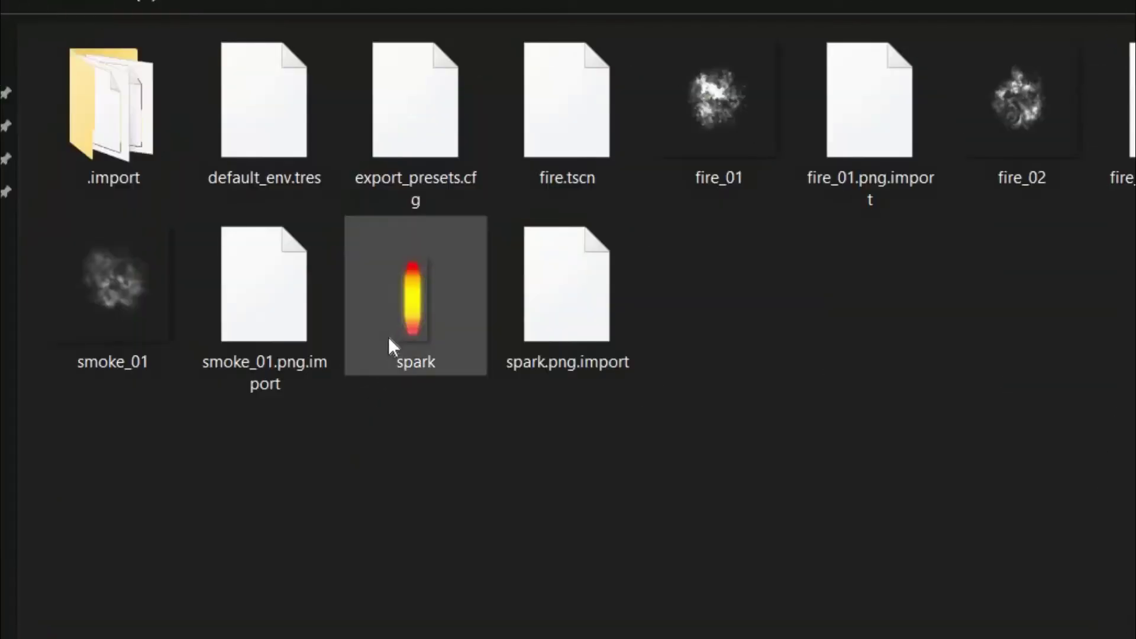
- In File Explorer, examine the spark image in the project folder and the trace_01 to trace_07 textures in the particle pack
left_click(390, 332)
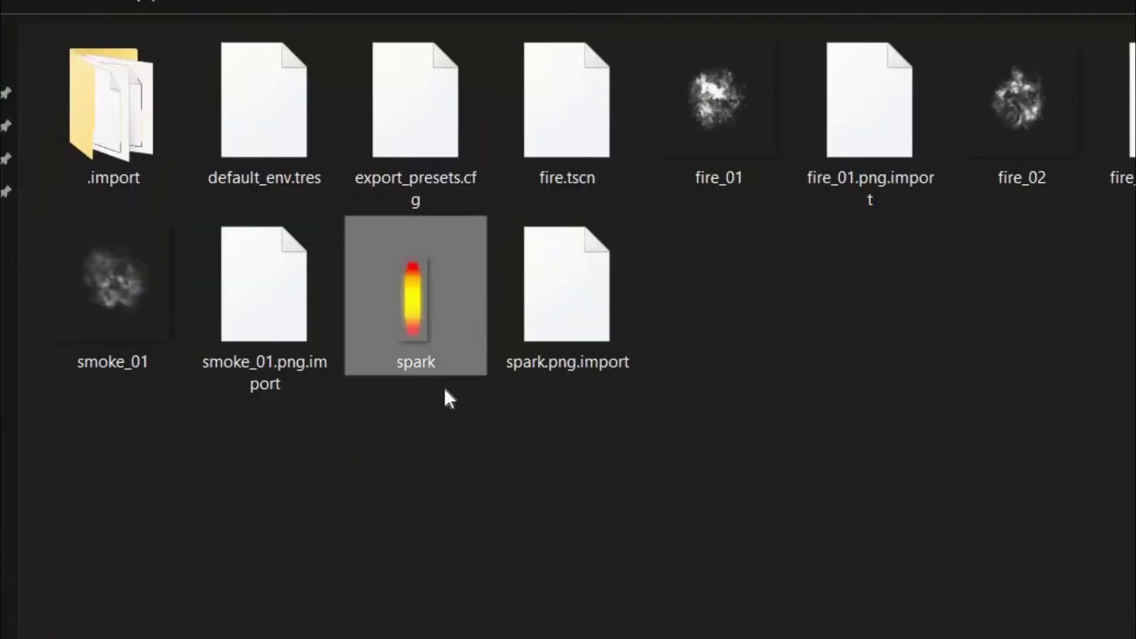
left_click(452, 421)
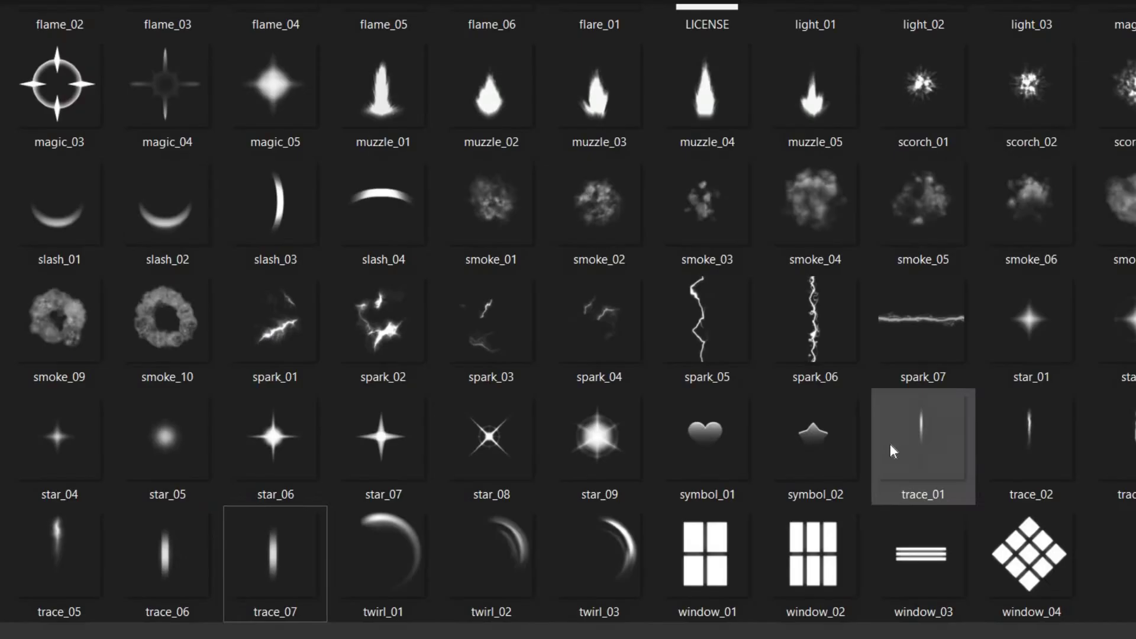
left_click(892, 449)
left_click(274, 560, "shift")
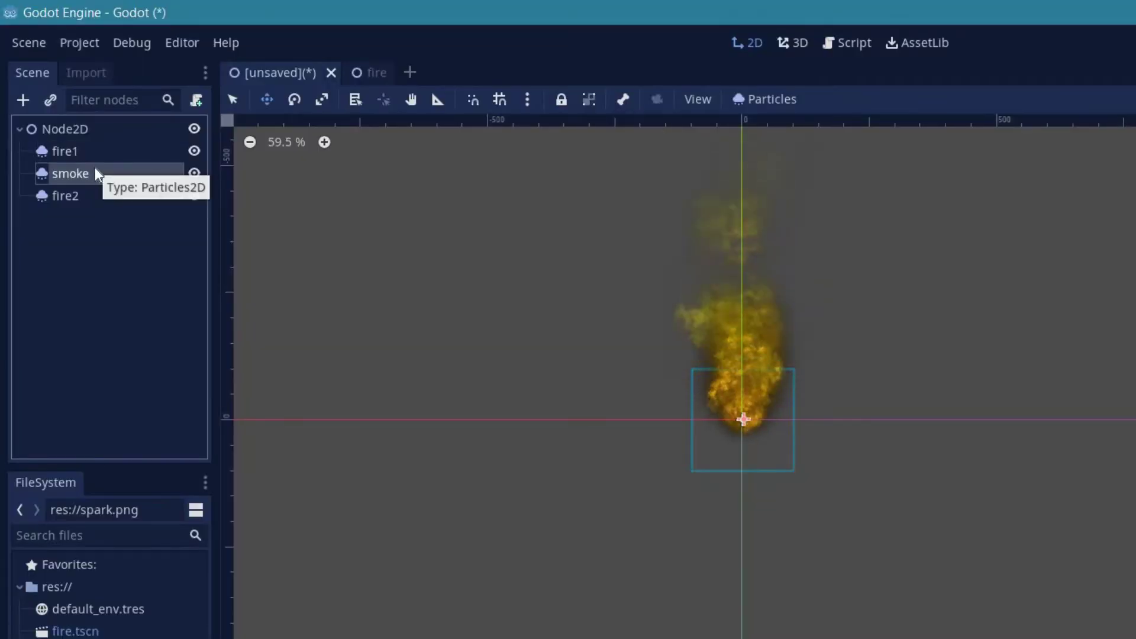
- Back in Godot, duplicate the smoke node as background and set the copy's texture to spark.png
key("ctrl+d")
double_click(88, 196)
type("background")
key("Return")
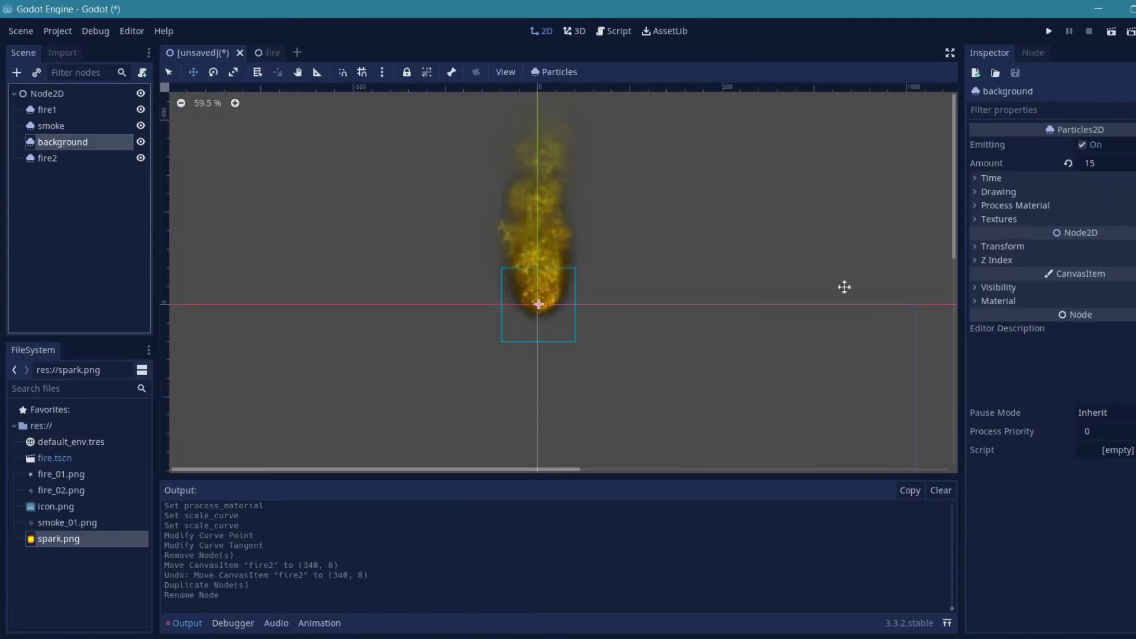
left_click_drag(81, 540, 1128, 245)
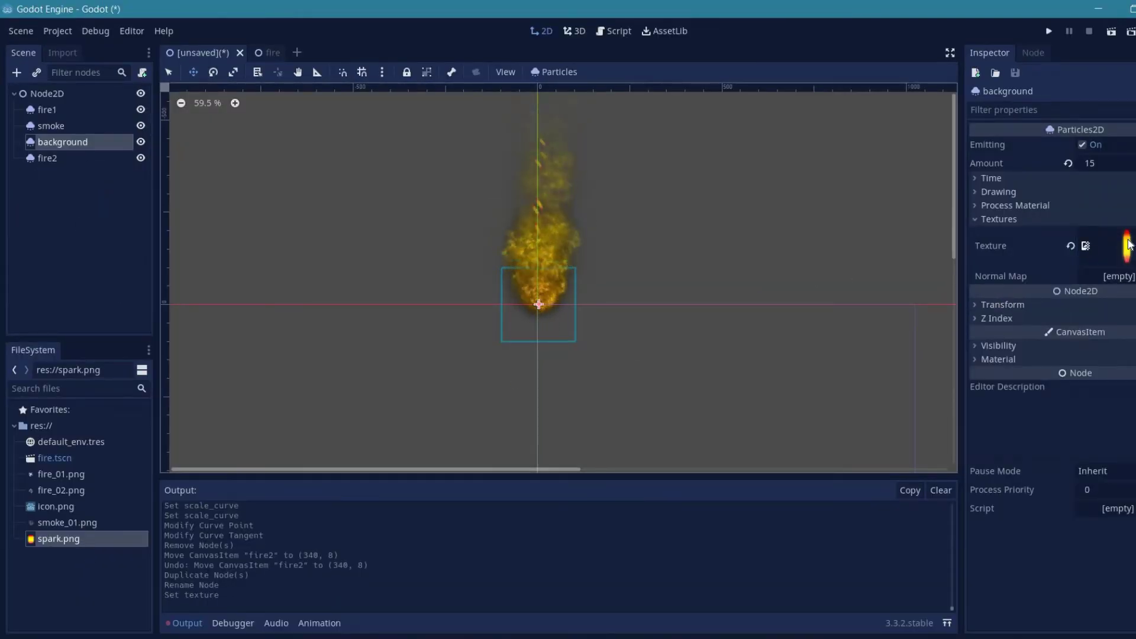
left_click(1135, 221)
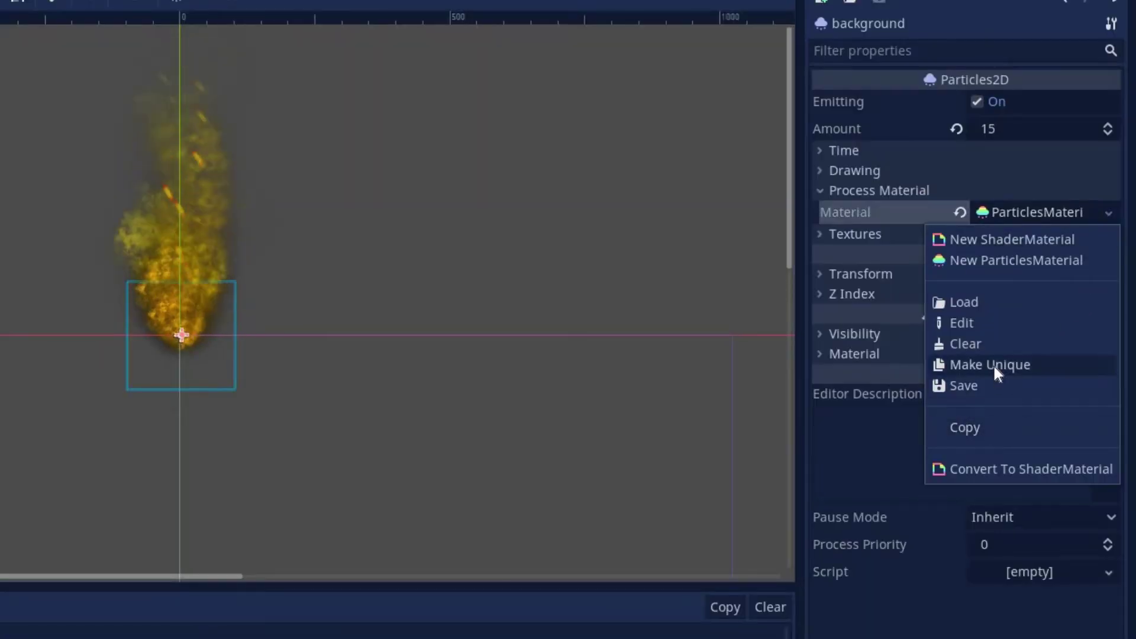
- Make the process material of background unique and set its direction spread to 50
left_click(1097, 328)
left_click(846, 211)
left_click(857, 367)
left_click(1000, 438)
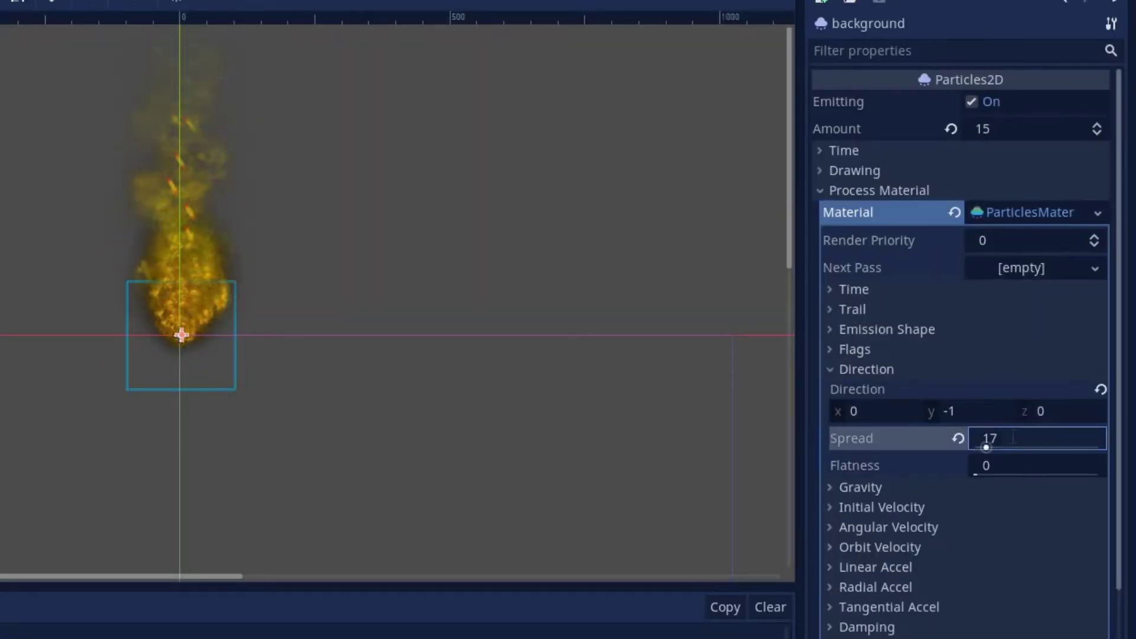
type("50")
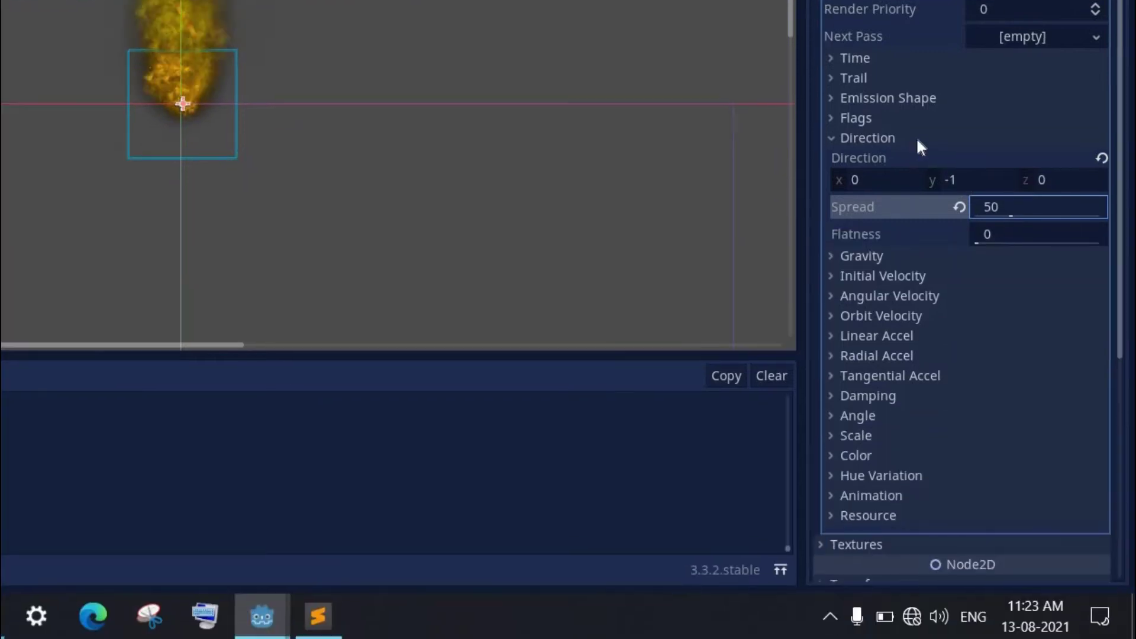
left_click(915, 369)
- Replace background's scale curve with a new CurveTexture and open its curve for editing
left_click(856, 337)
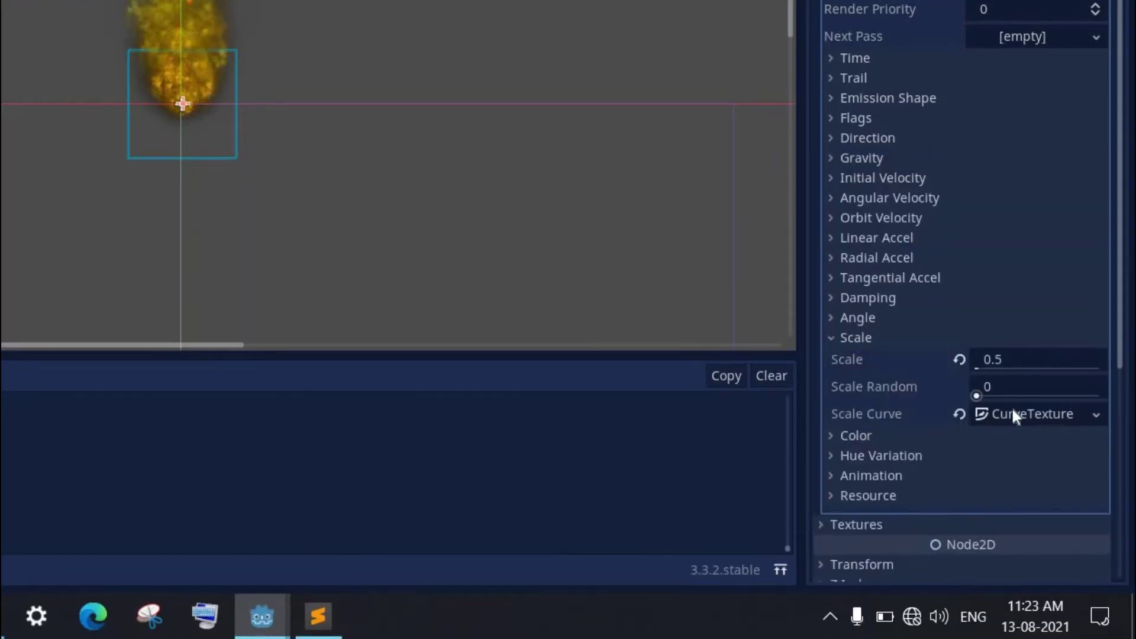
left_click(1093, 416)
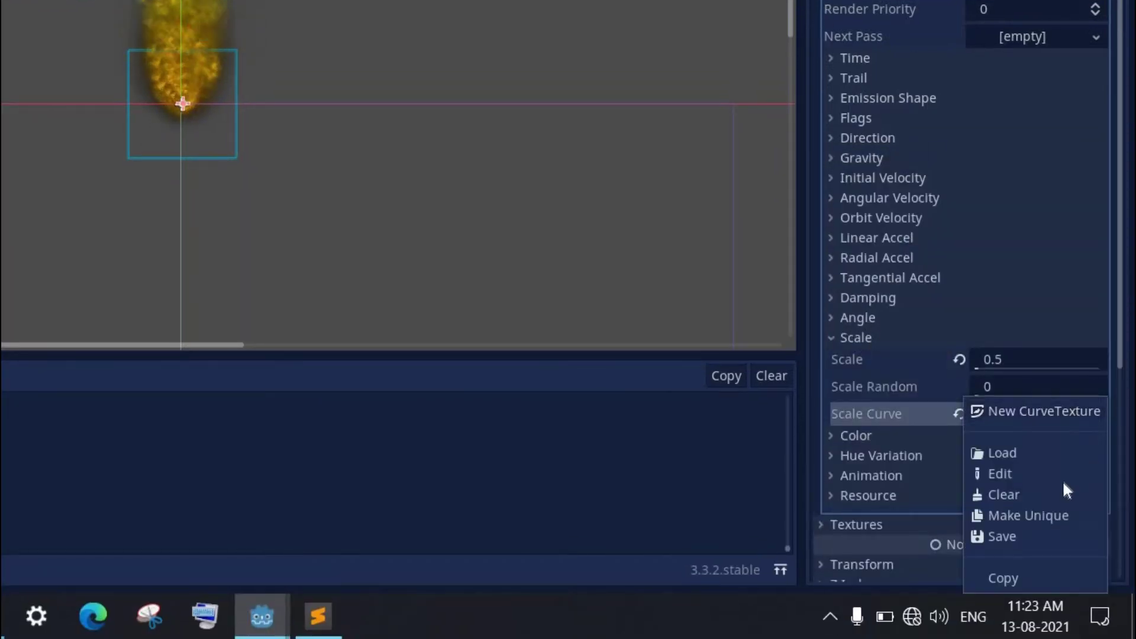
left_click(1045, 516)
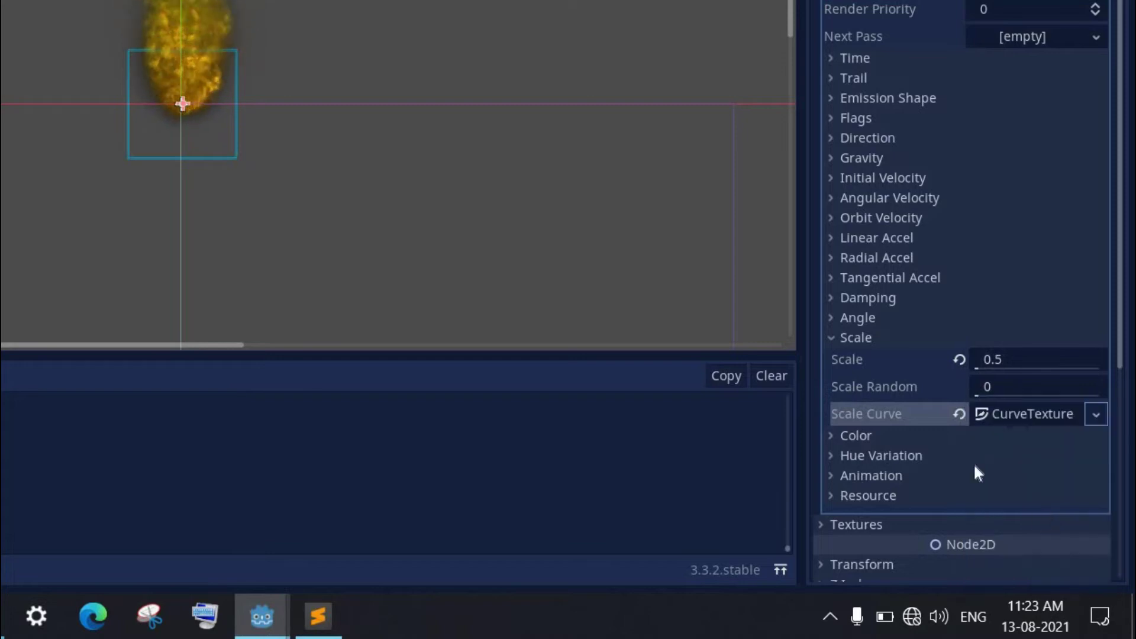
left_click(959, 414)
left_click(1006, 414)
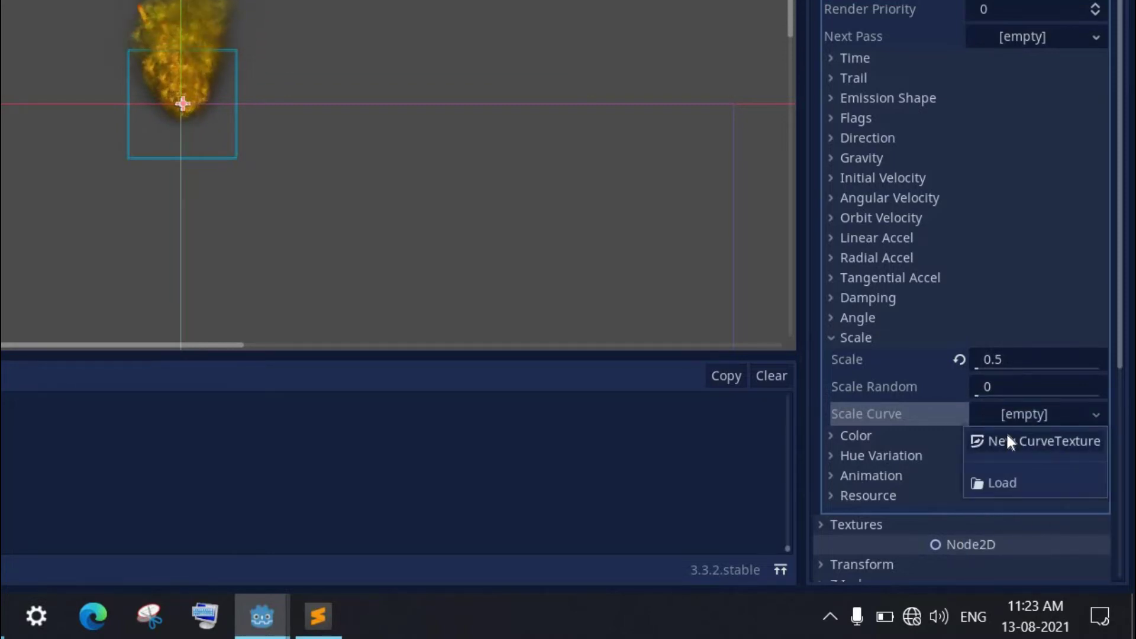
left_click(1008, 441)
left_click(1027, 412)
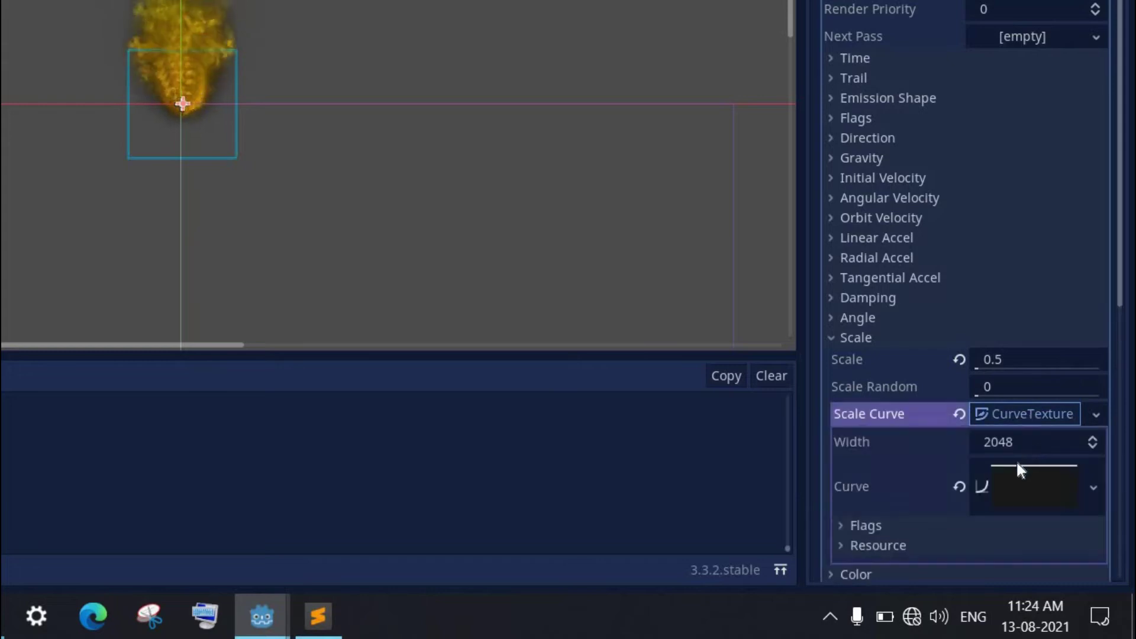
left_click_drag(1118, 236, 1130, 355)
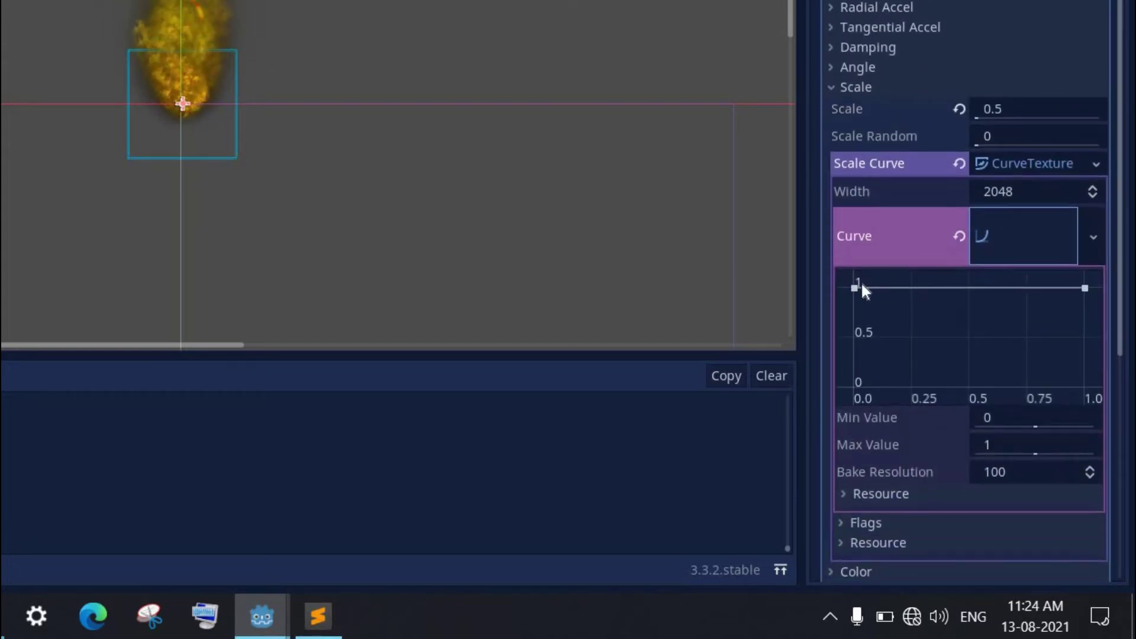
- Lower the start point of background's scale curve to about 0.5 and its end point to about 0.3
left_click_drag(855, 287, 854, 335)
left_click_drag(1085, 288, 1090, 354)
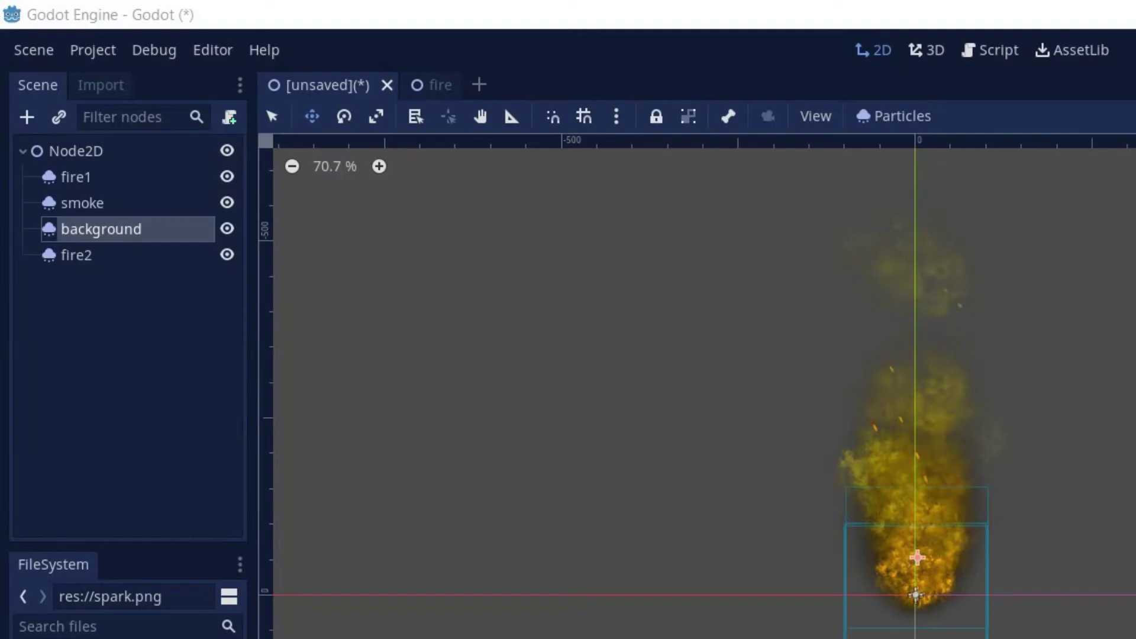
- Move the background node above fire1 in the scene tree, making it the first child of Node2D
left_click(102, 152)
left_click(108, 226)
left_click_drag(108, 225, 107, 167)
- Add a WorldEnvironment node under Node2D, assign it a new Environment resource and open that resource for editing
left_click(69, 153)
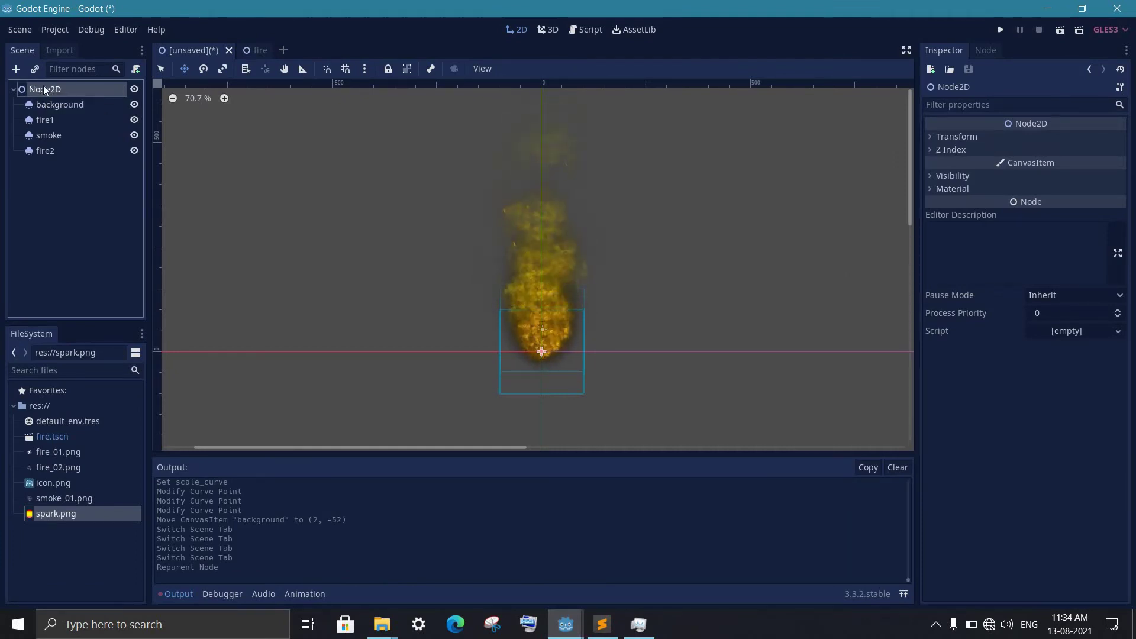
key("ctrl+a")
double_click(355, 376)
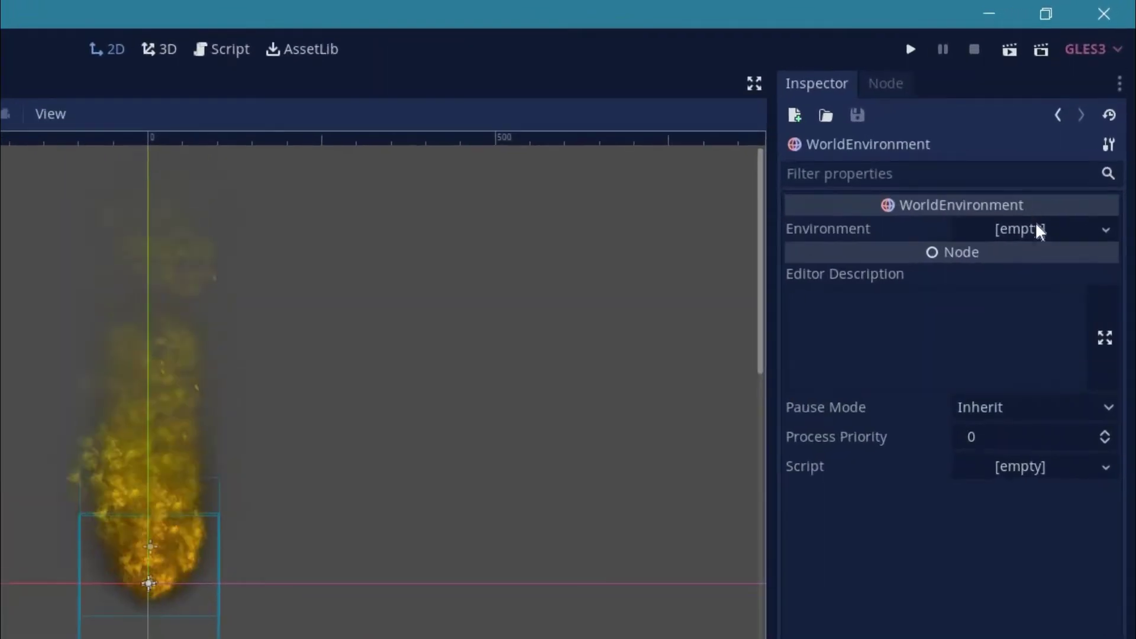
left_click(1039, 231)
left_click(1042, 258)
left_click(1029, 231)
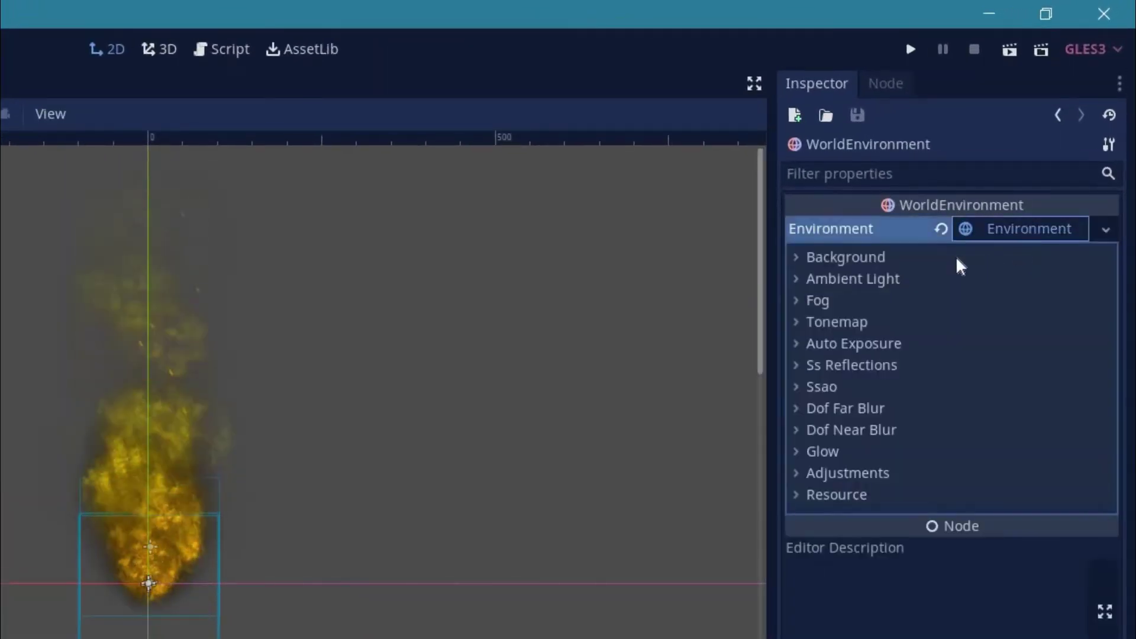
- Set the environment's background mode to Canvas
left_click(897, 260)
left_click(993, 282)
left_click(994, 398)
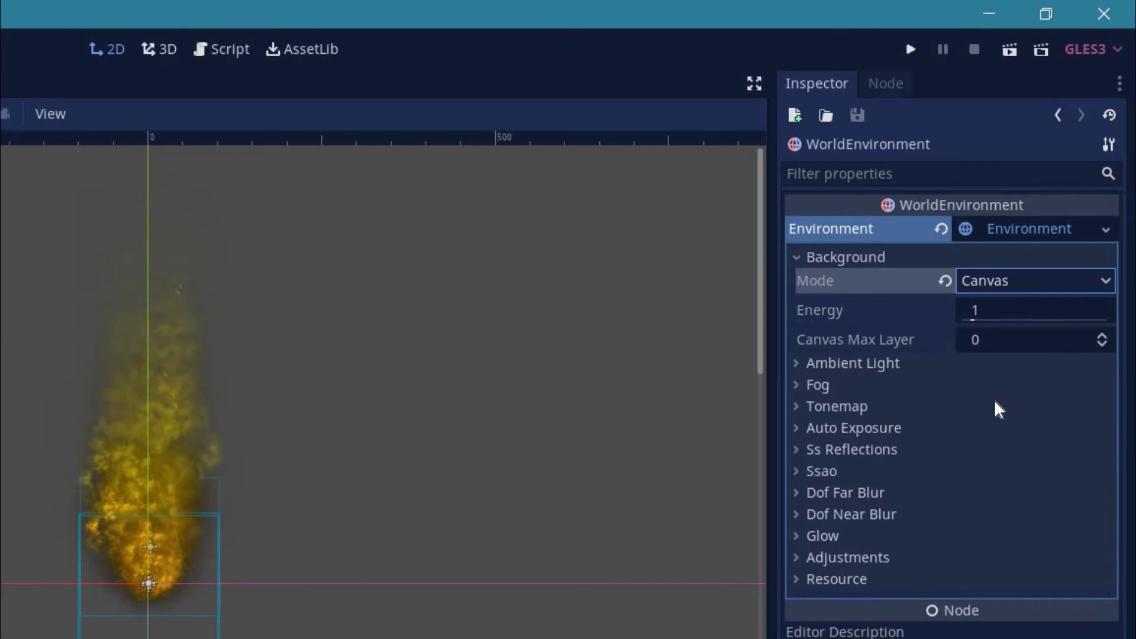
- Enable the environment's glow with the Screen blend mode and turn on bicubic upscale
left_click(805, 536)
left_click(965, 558)
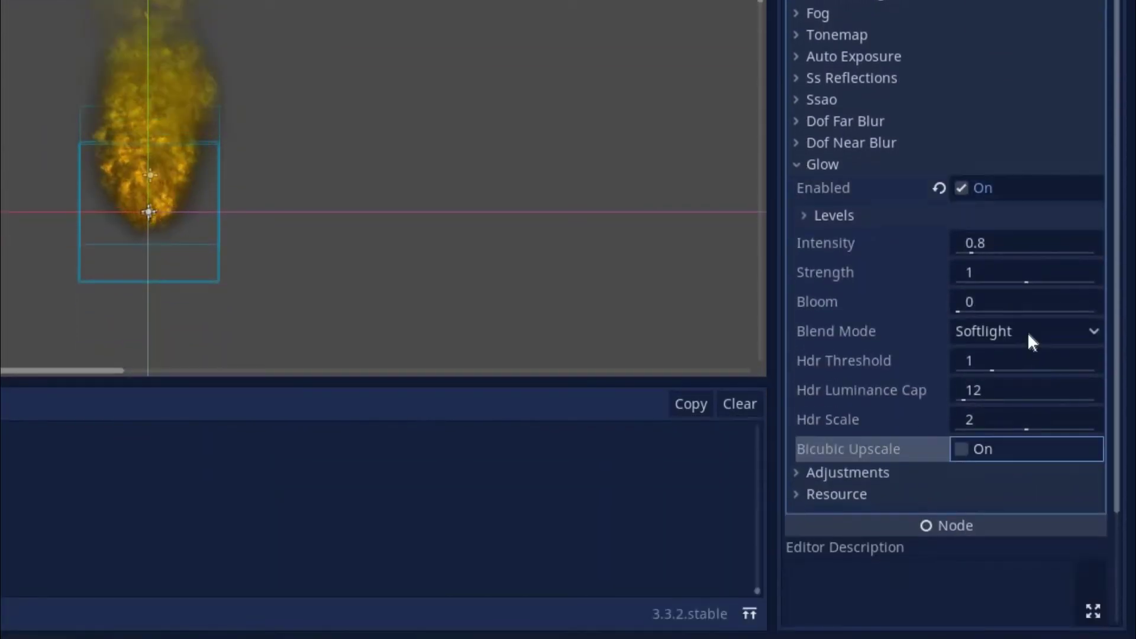
left_click(1027, 332)
left_click(1005, 381)
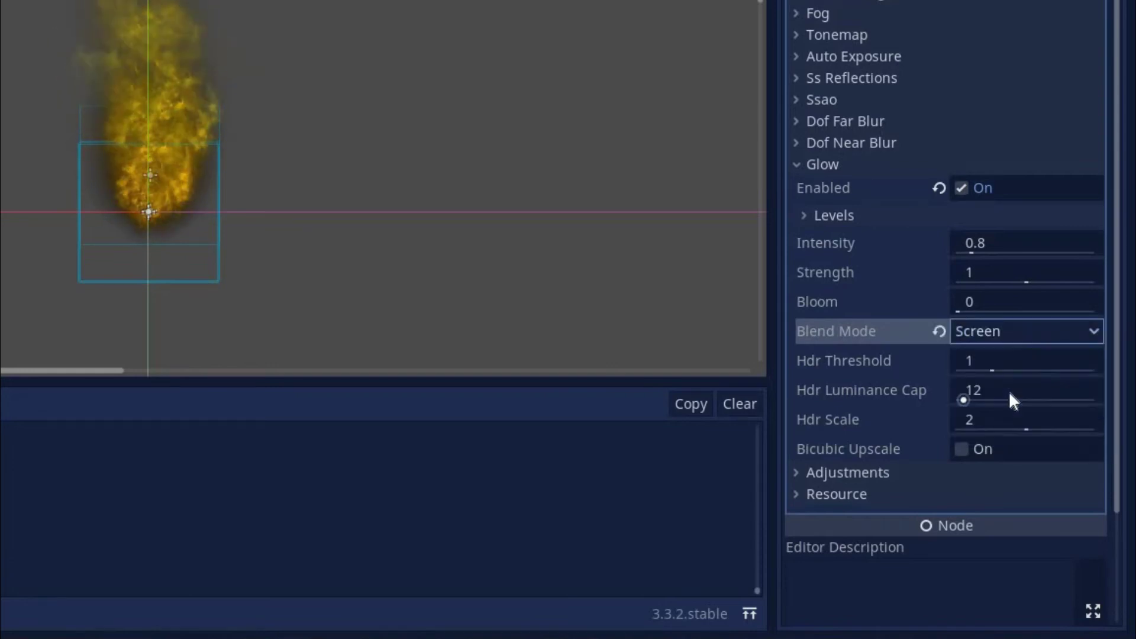
left_click(963, 451)
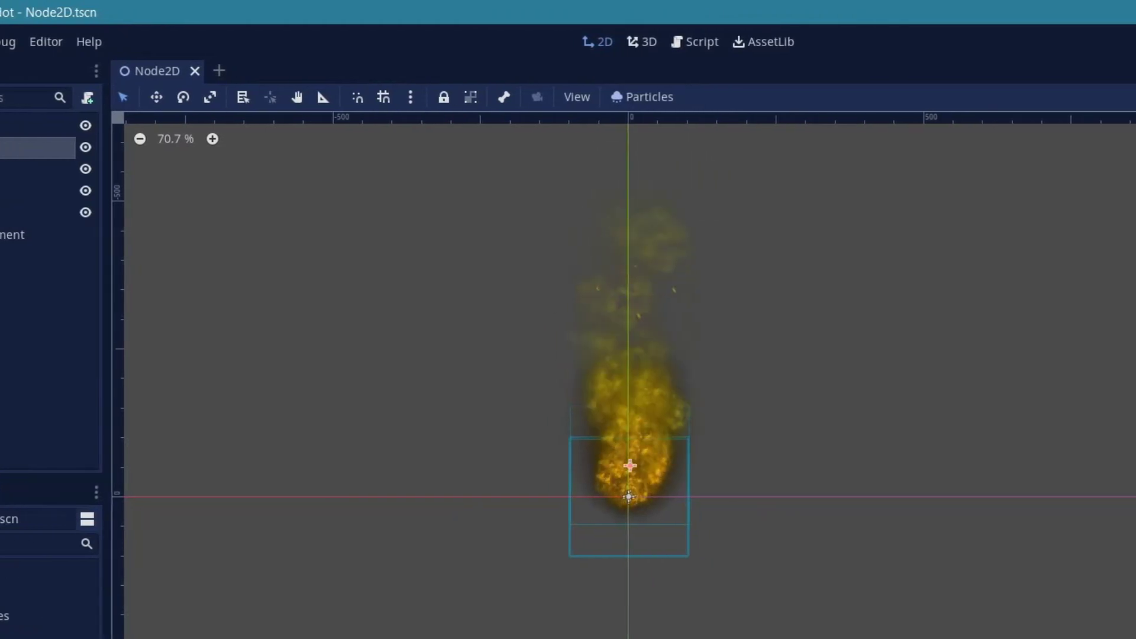
- Switch the background node's modulate color to raw values and set red to 8.5 and green to 5
left_click(870, 387)
left_click(992, 441)
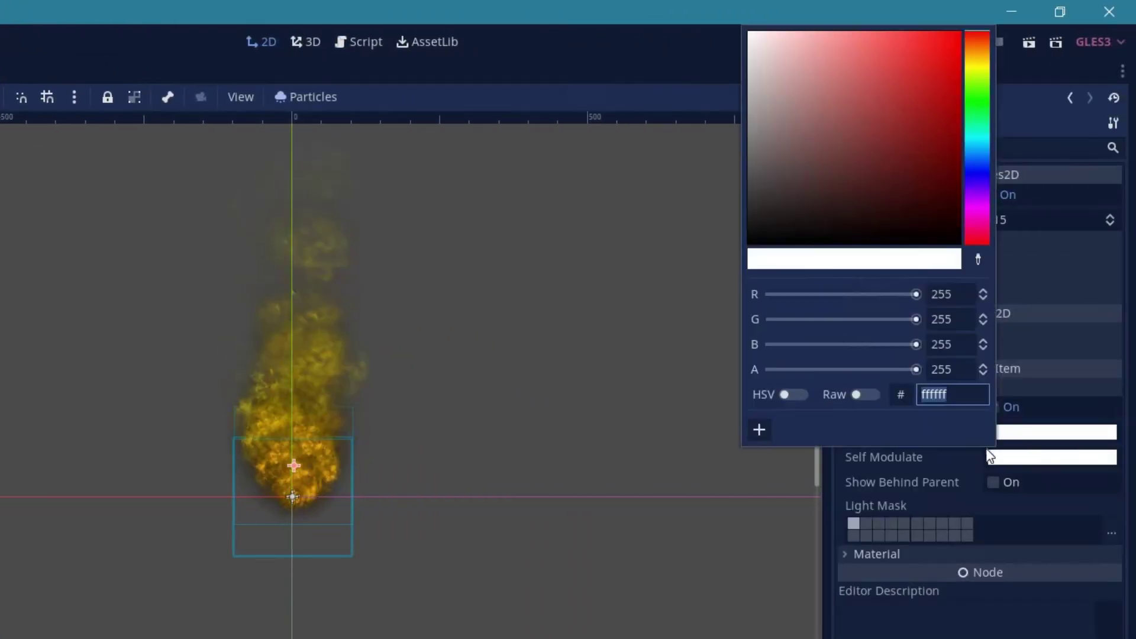
left_click(866, 395)
left_click(957, 294)
key("BackSpace")
type("8.5")
key("Tab")
type("5")
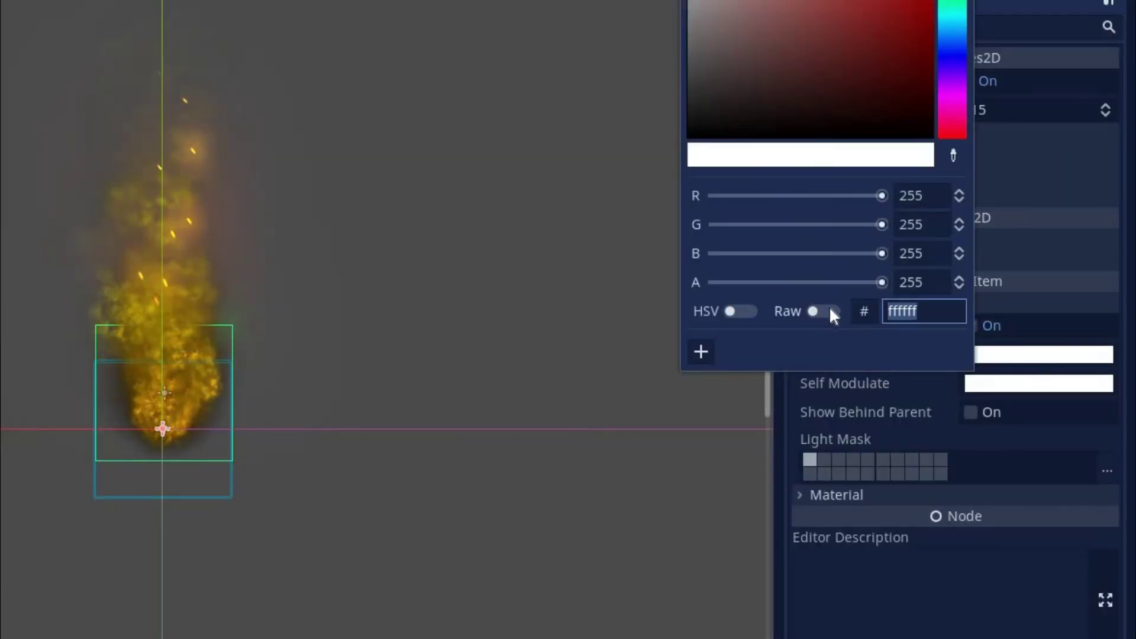
- Switch fire1's modulate color to raw values and set red to 3
left_click(827, 310)
left_click(911, 196)
type("3")
key("Return")
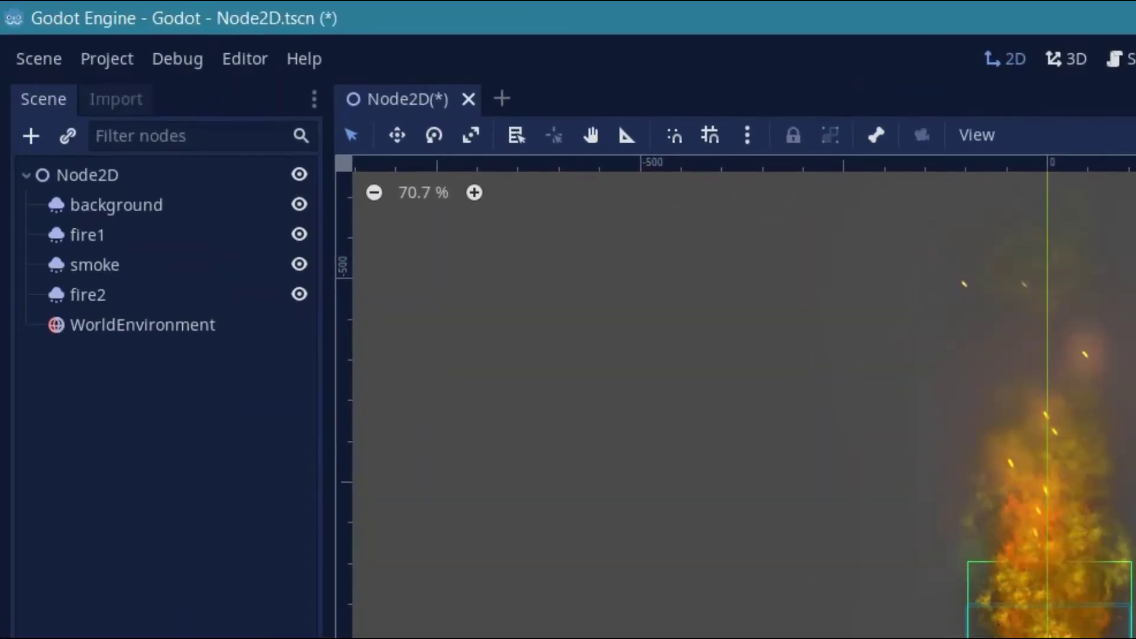
- Switch fire2's modulate color to raw values and set red to 2.5 and green to 0.5
left_click(88, 295)
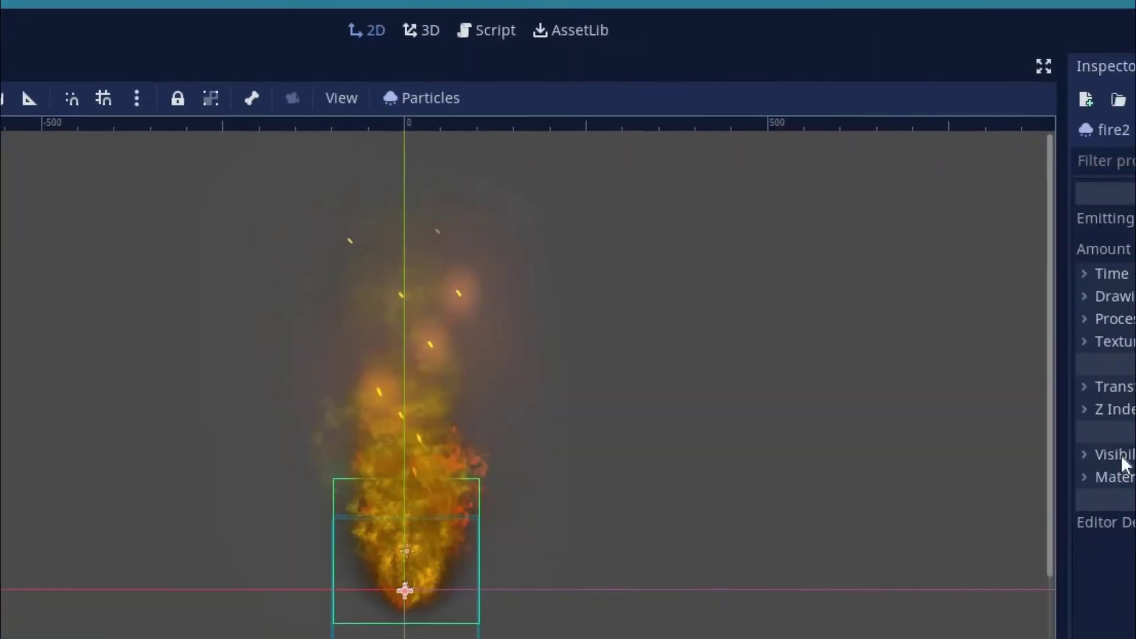
left_click(1085, 458)
left_click(997, 474)
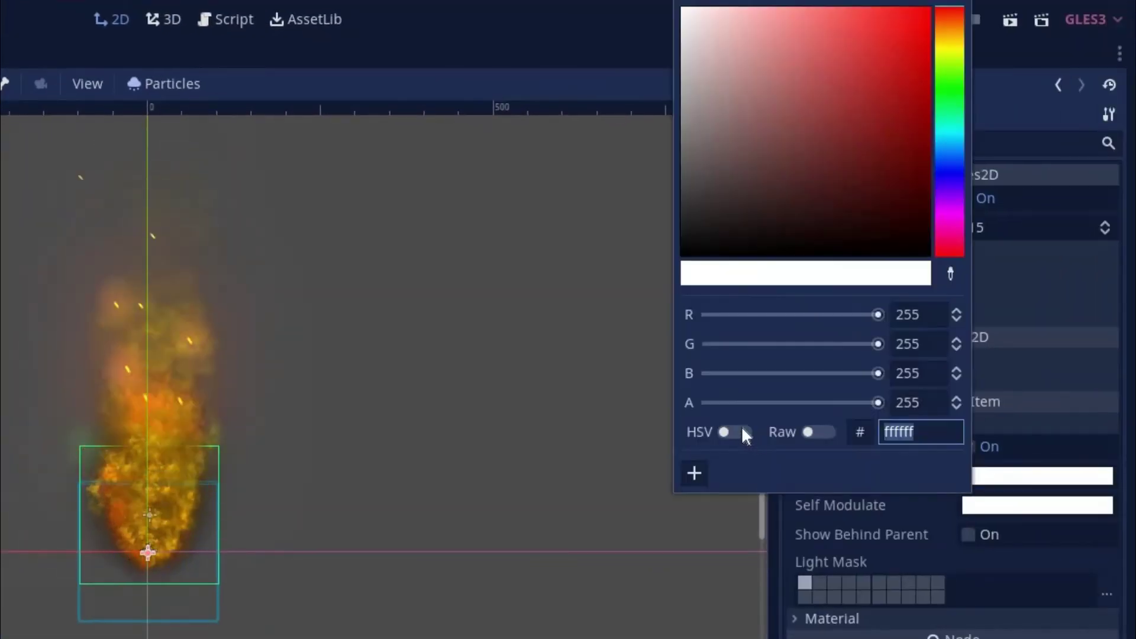
left_click(816, 432)
left_click(908, 315)
type("2.5")
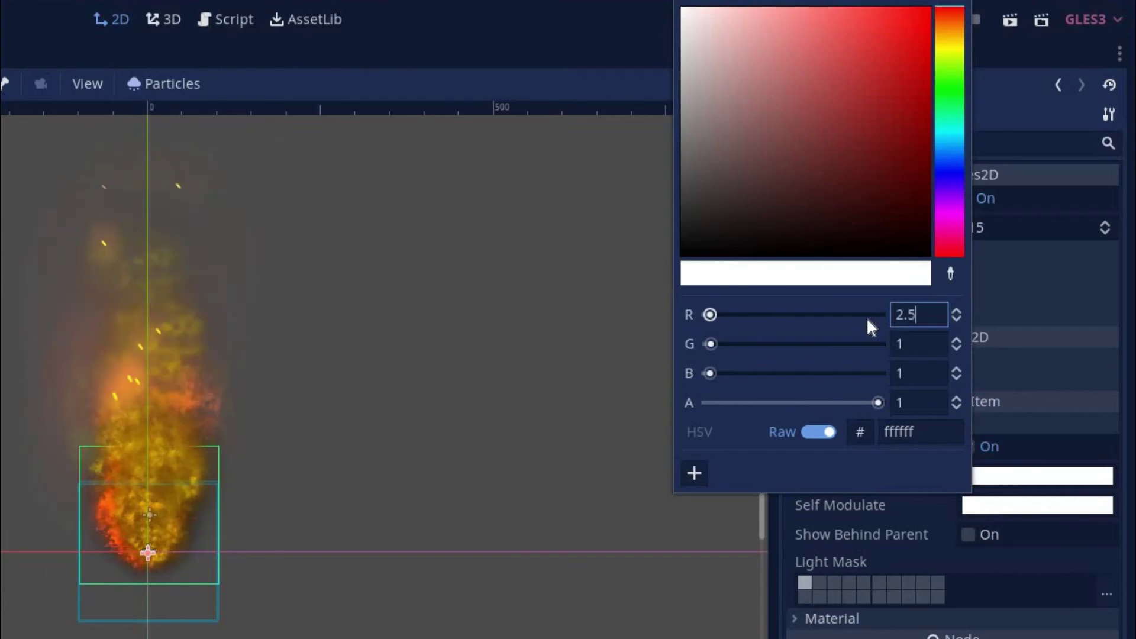
key("Tab")
type(".5")
key("Return")
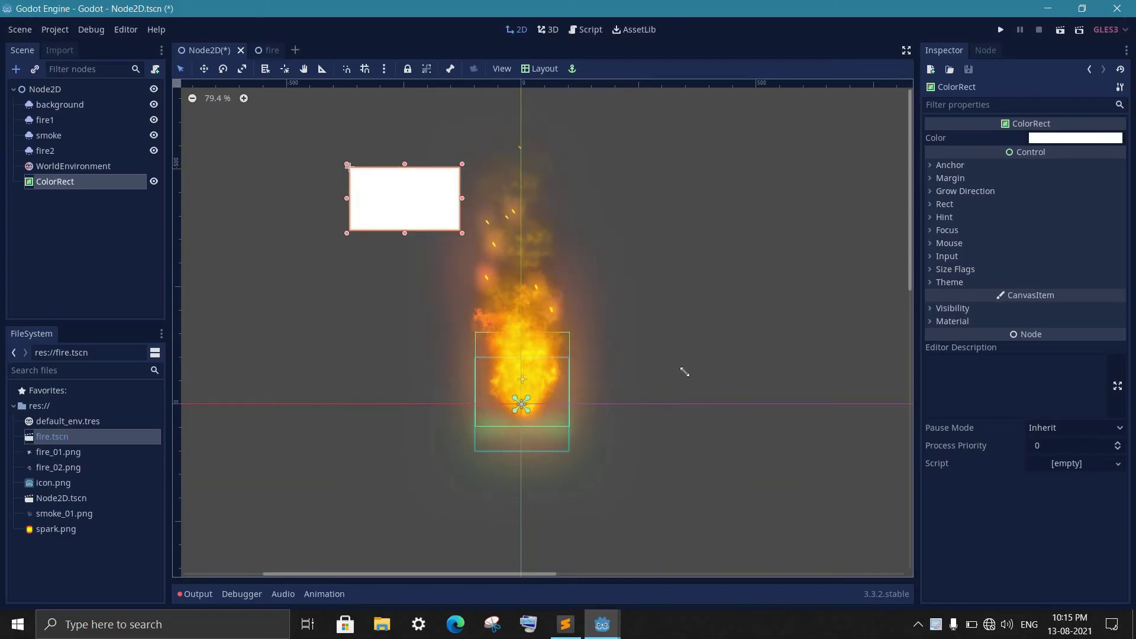
- Enlarge the ColorRect to cover the whole fire area and set its color to black
left_click_drag(685, 372, 899, 522)
left_click(1050, 138)
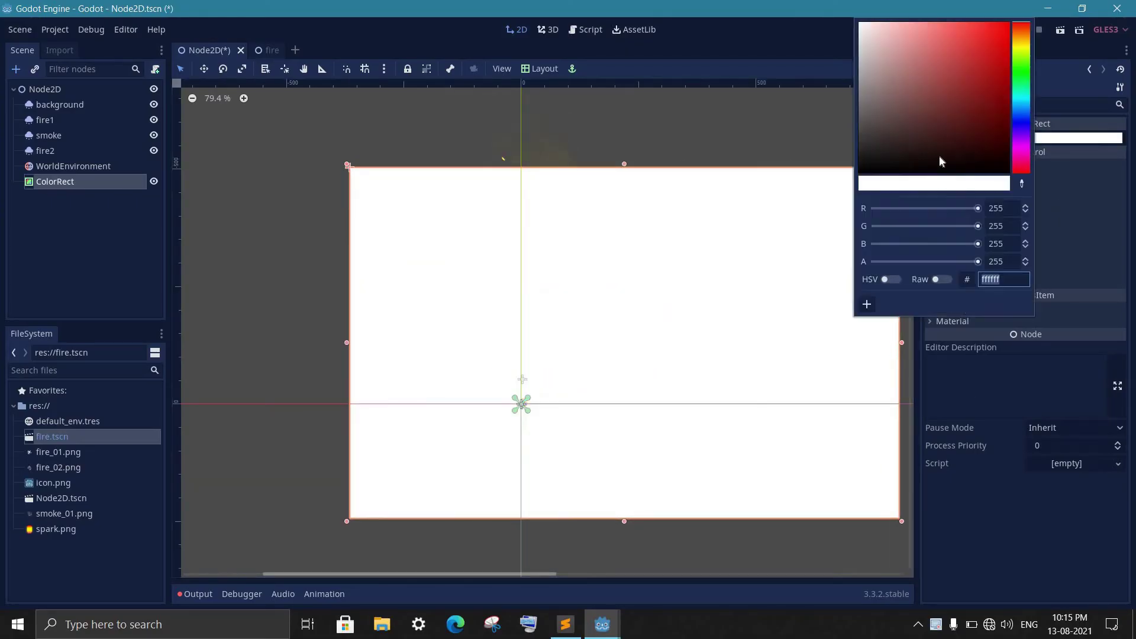
left_click(939, 163)
- Reposition the black ColorRect around the fire and make it the first child of Node2D, behind the particles
left_click(687, 260)
left_click_drag(687, 260, 616, 201)
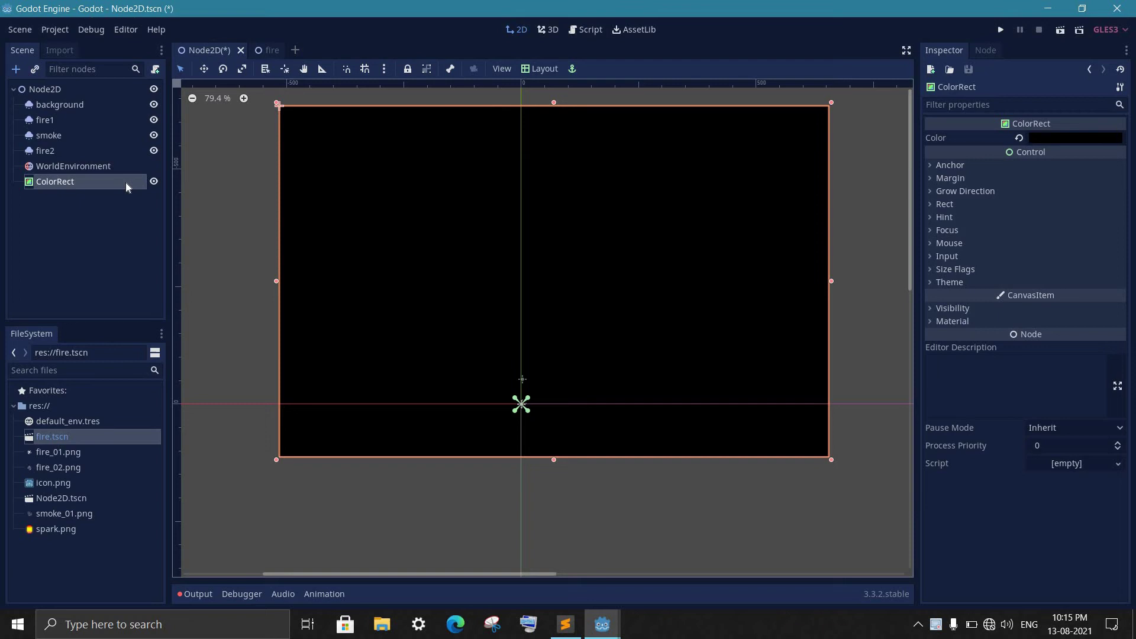
left_click_drag(126, 104, 88, 98)
left_click_drag(686, 337, 672, 362)
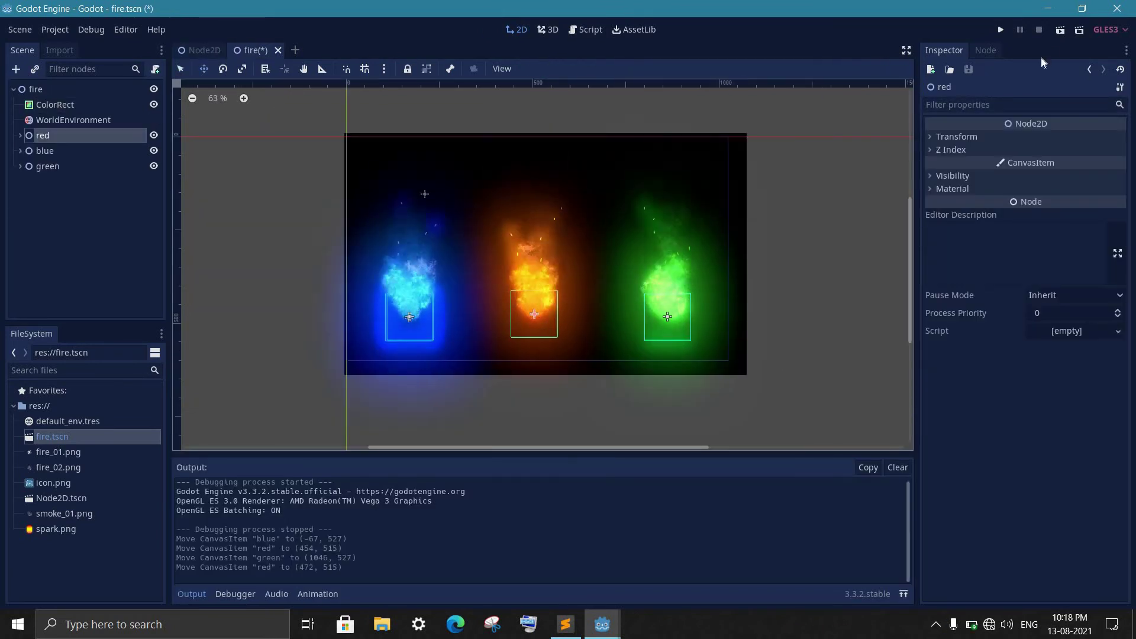